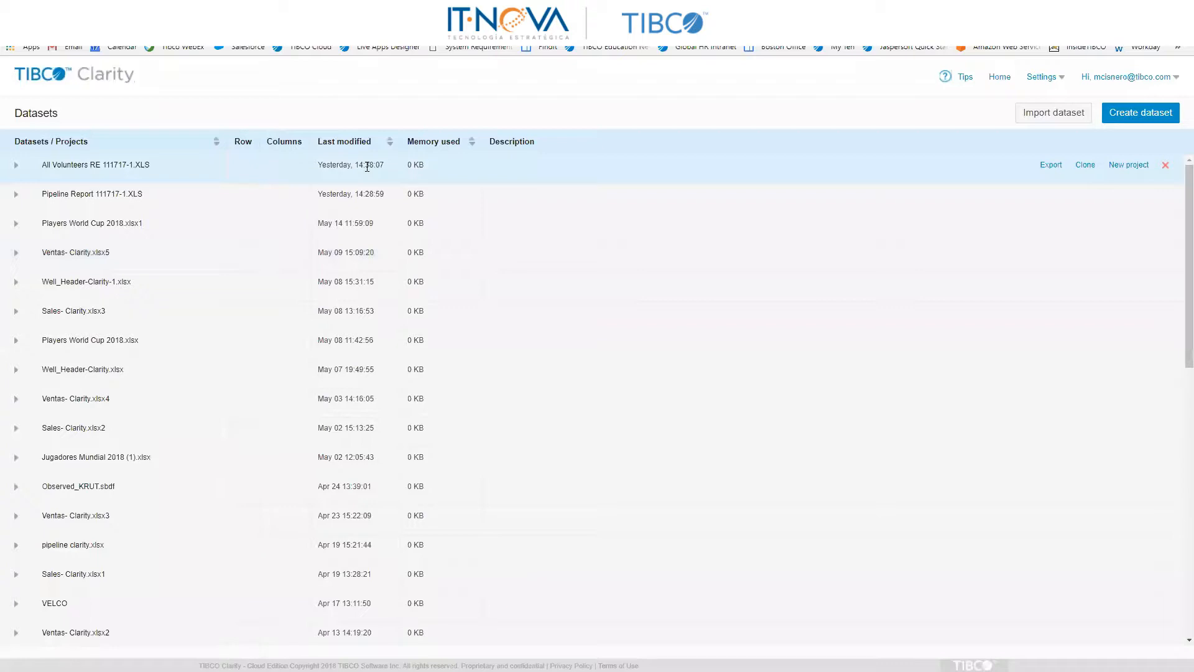
Step: Expand the All Volunteers RE 111717-1.XLS dataset to list its projects and start creating a new dataset
click(16, 165)
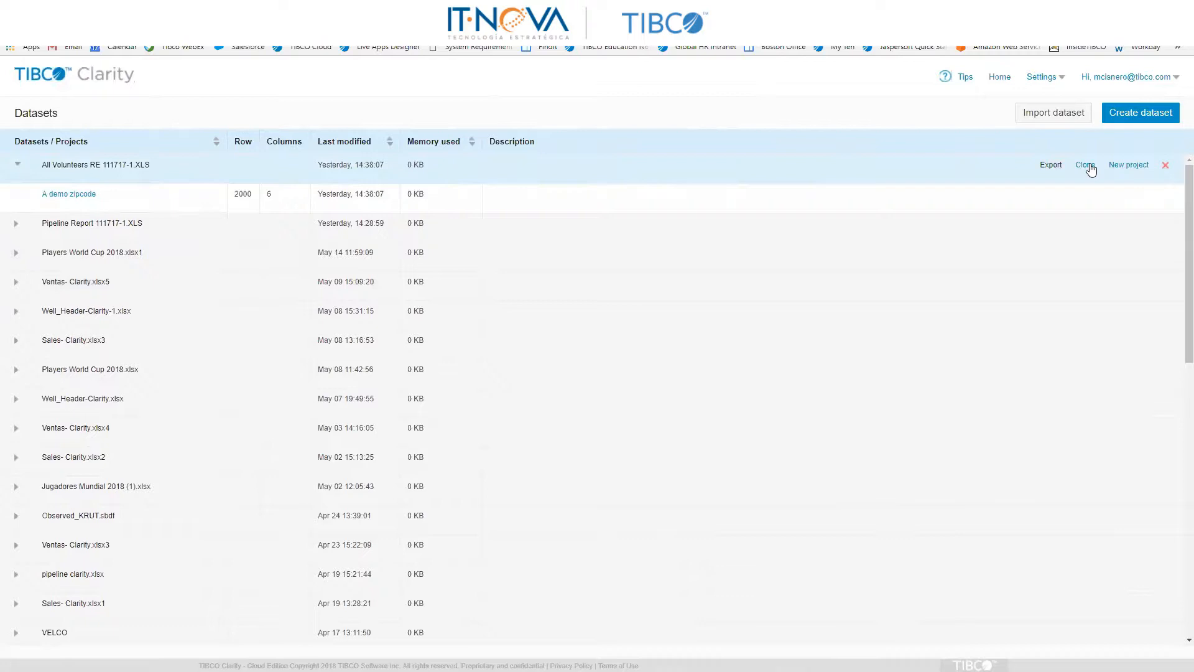
click(1138, 115)
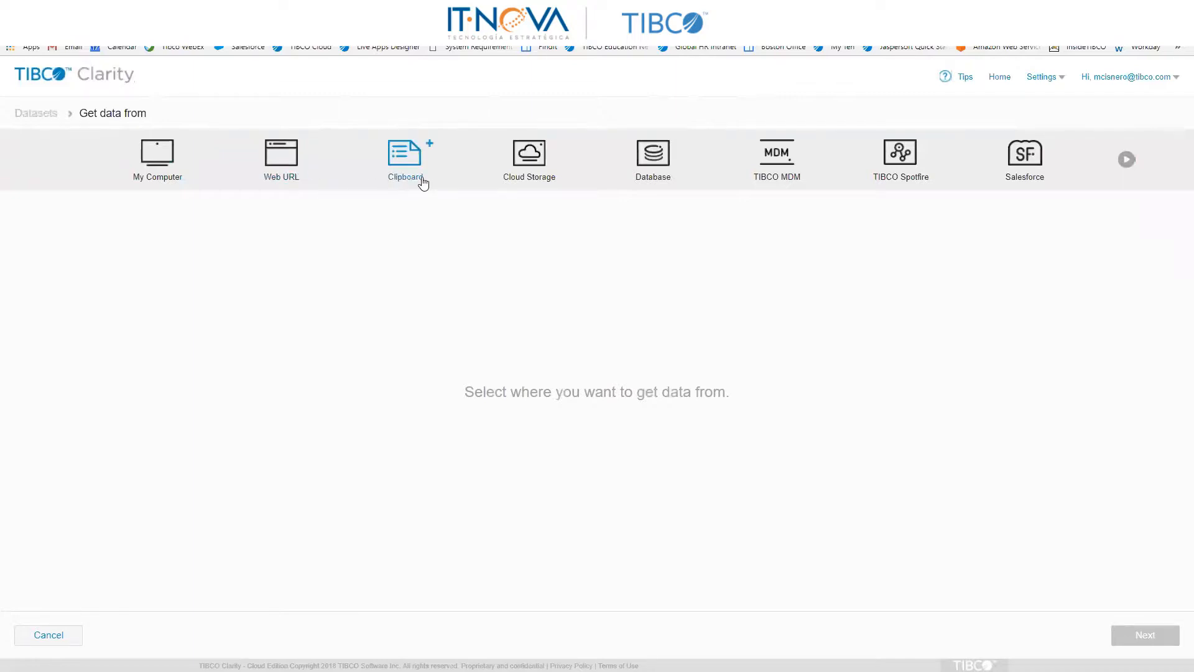
Step: Examine the available data sources, including the cloud storage services, the database connection settings and the remaining connectors
click(543, 181)
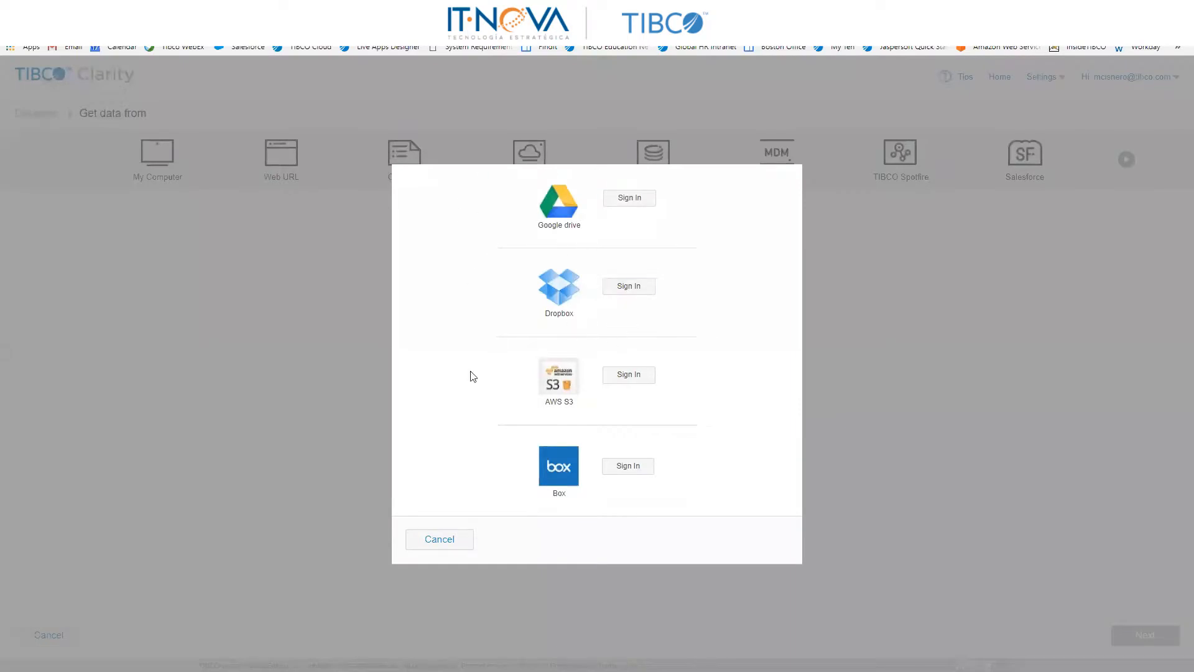
click(453, 542)
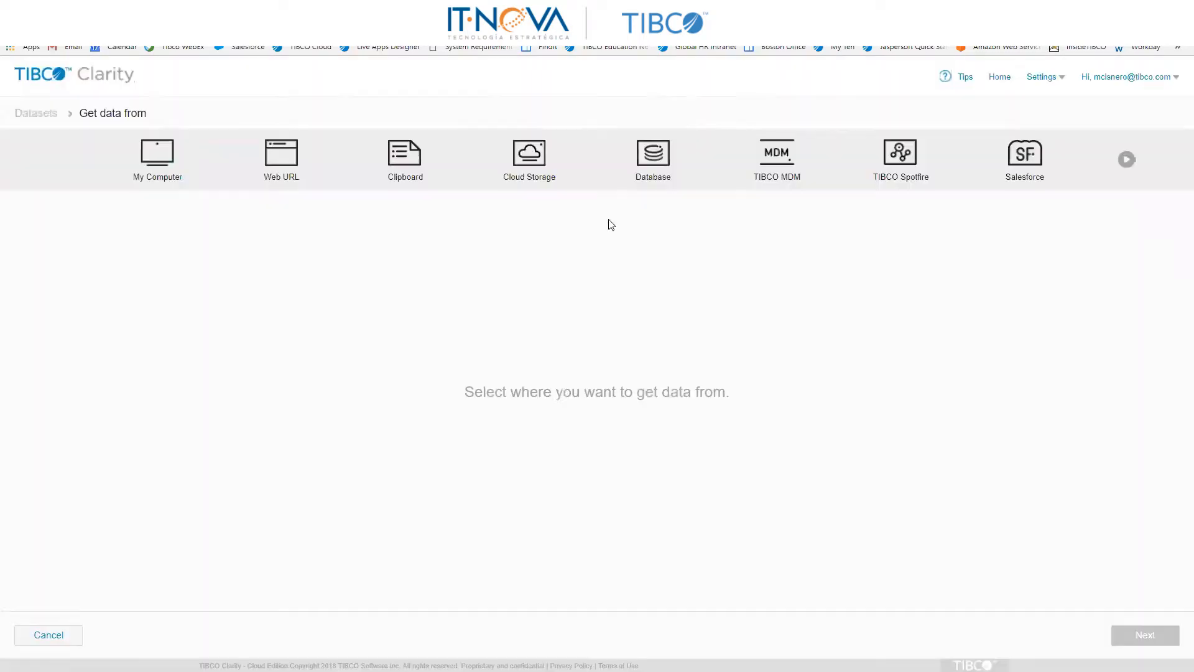
click(663, 160)
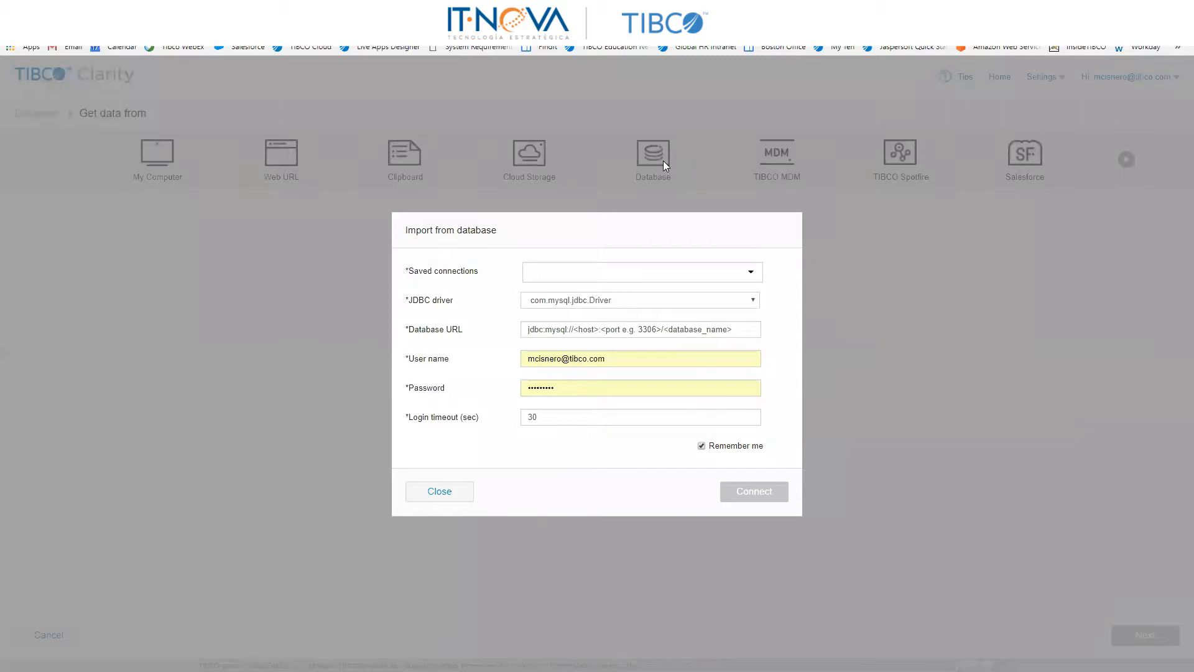
click(752, 271)
click(514, 250)
click(470, 494)
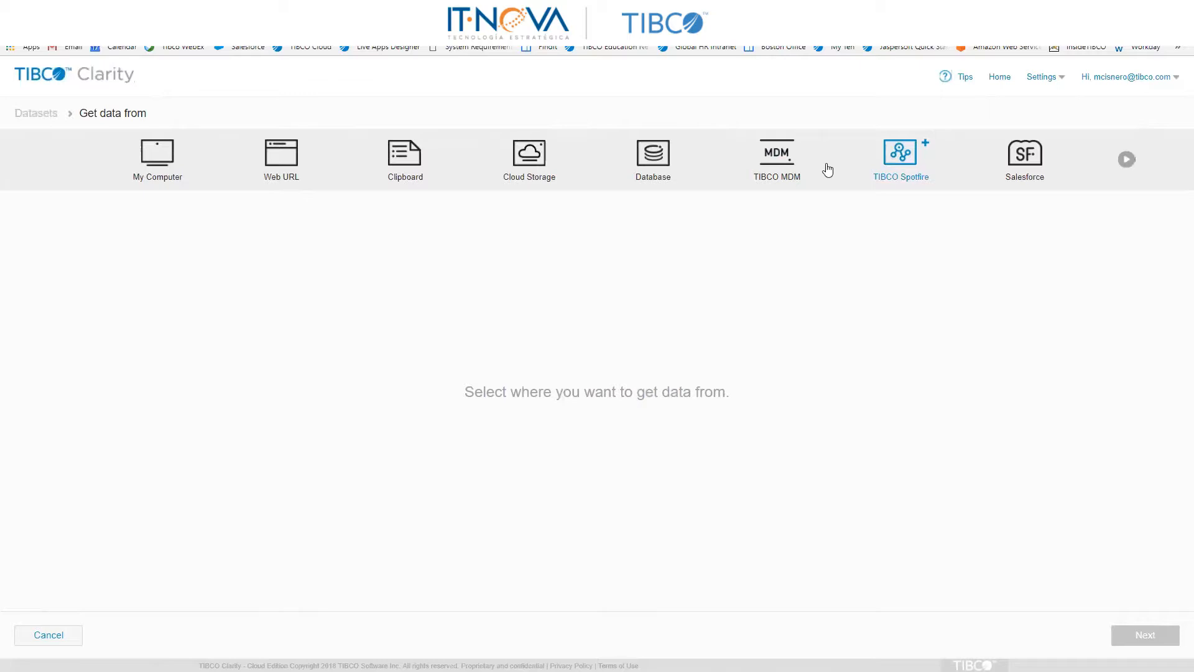
click(1127, 160)
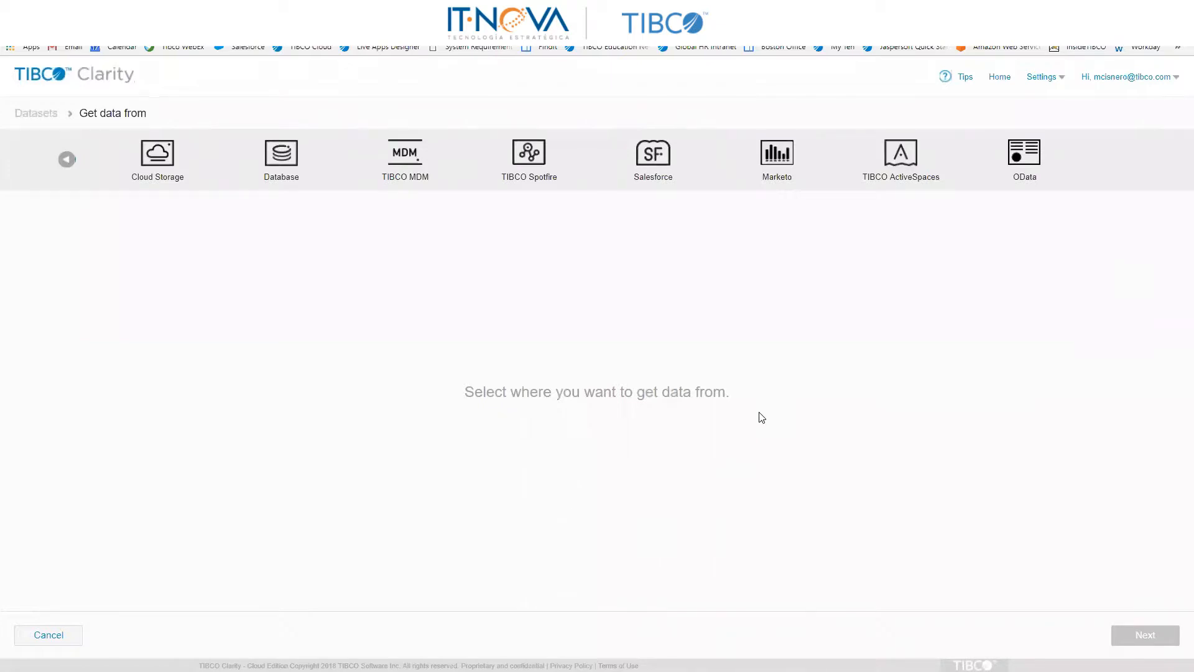
click(66, 159)
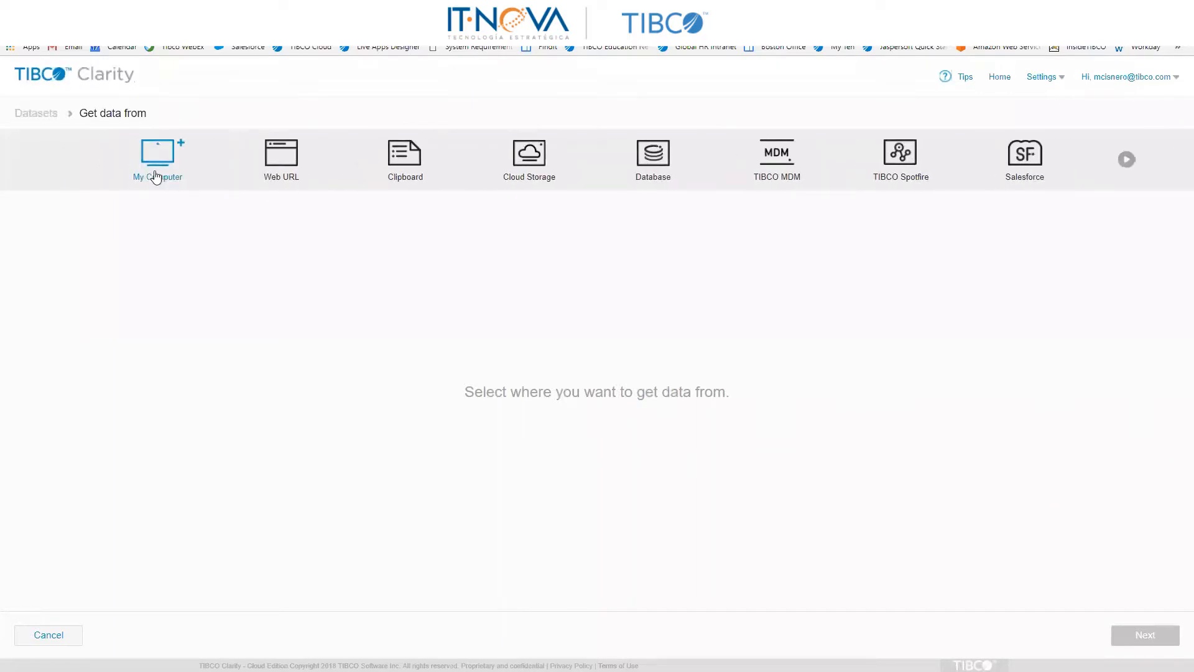
Step: Choose the Excel file Jugadores Mundial 2018 from the FIFA folder on the computer as the file to upload
click(156, 178)
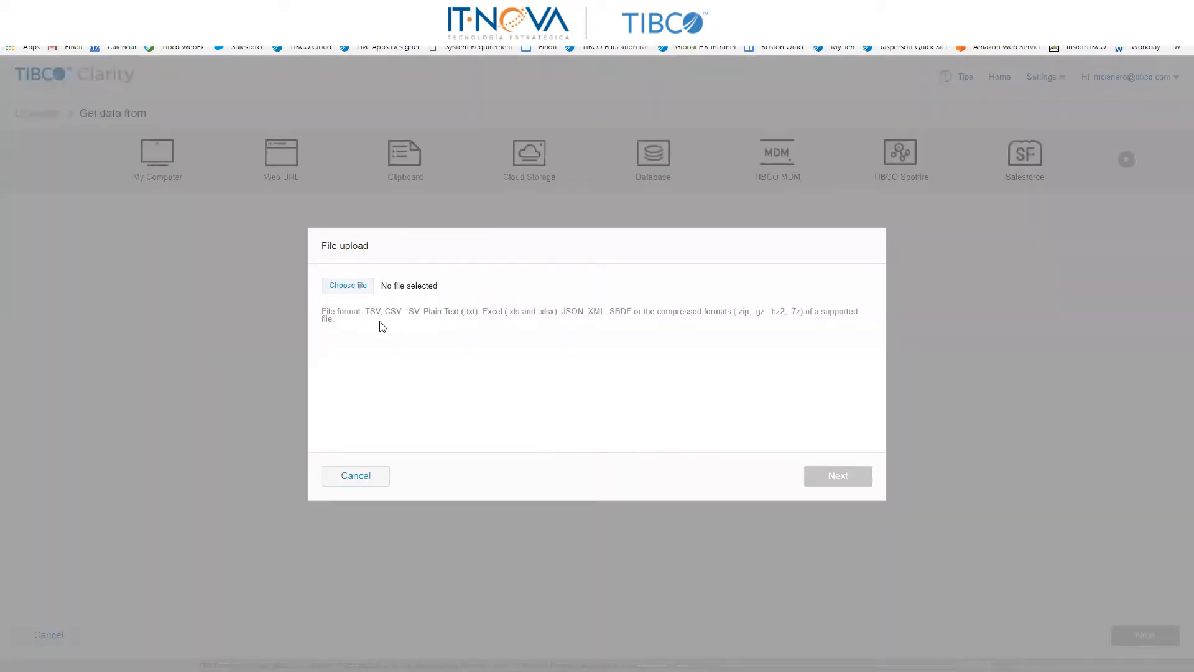
click(361, 286)
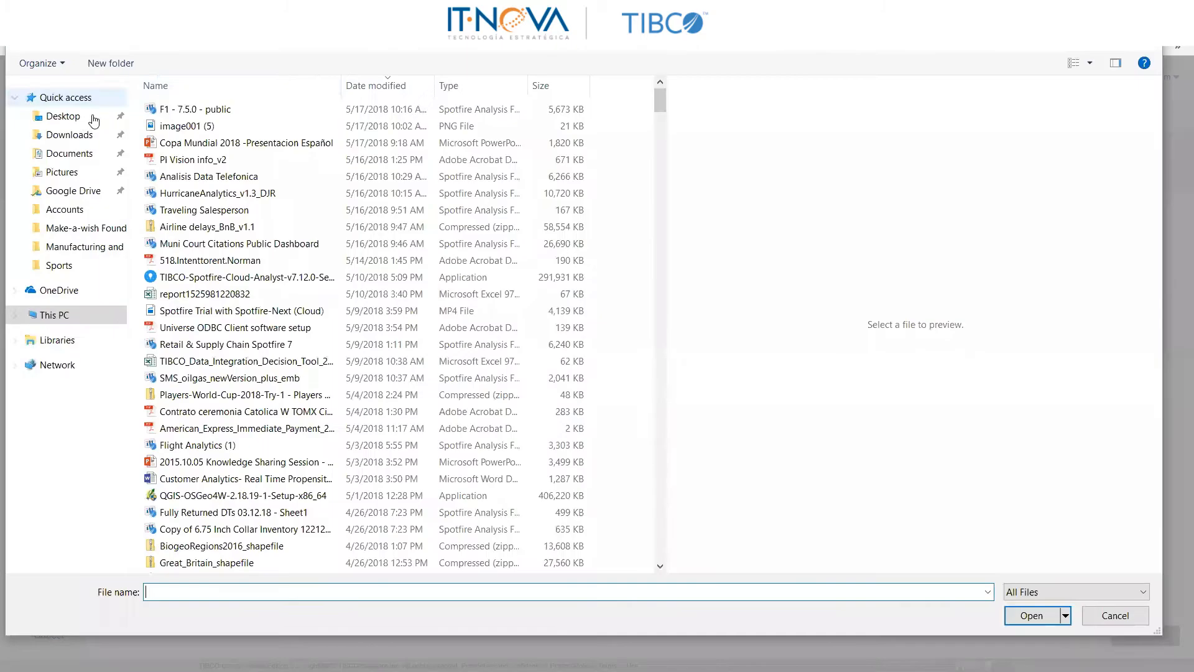
click(73, 120)
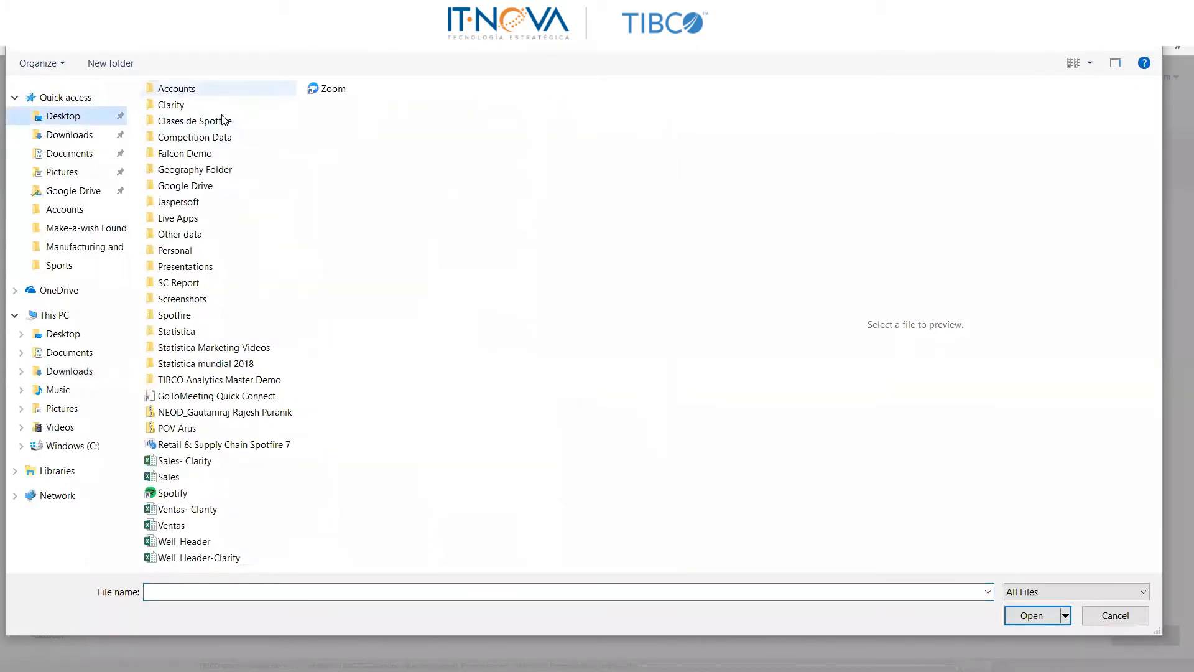
double_click(217, 90)
double_click(182, 280)
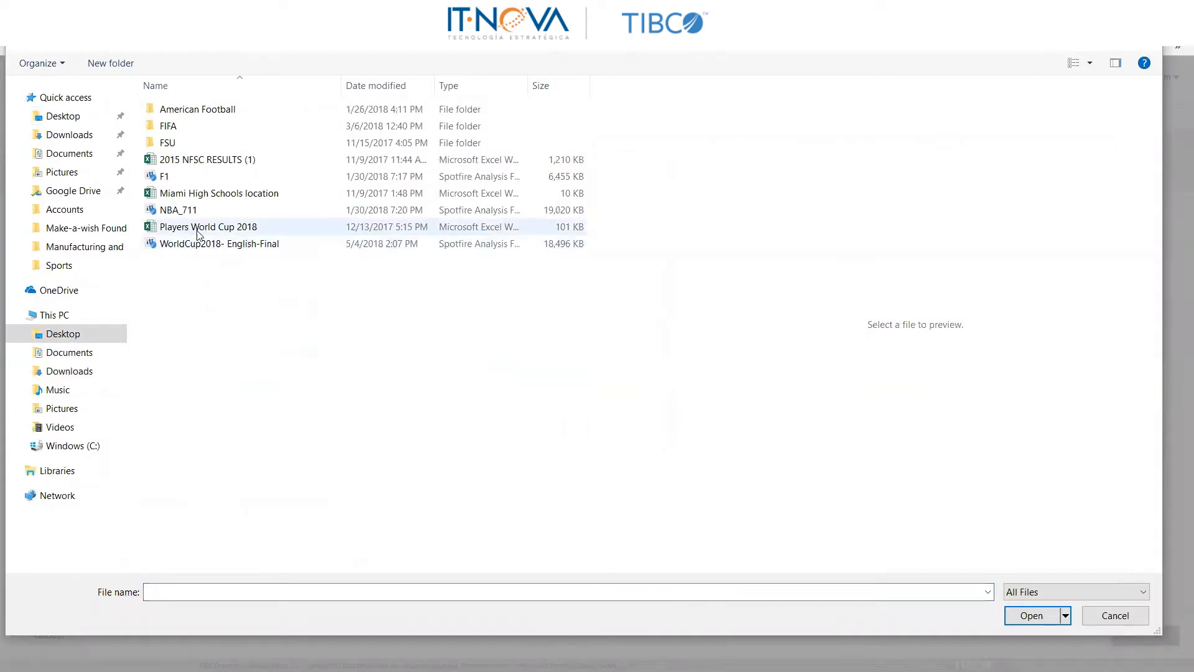
click(184, 126)
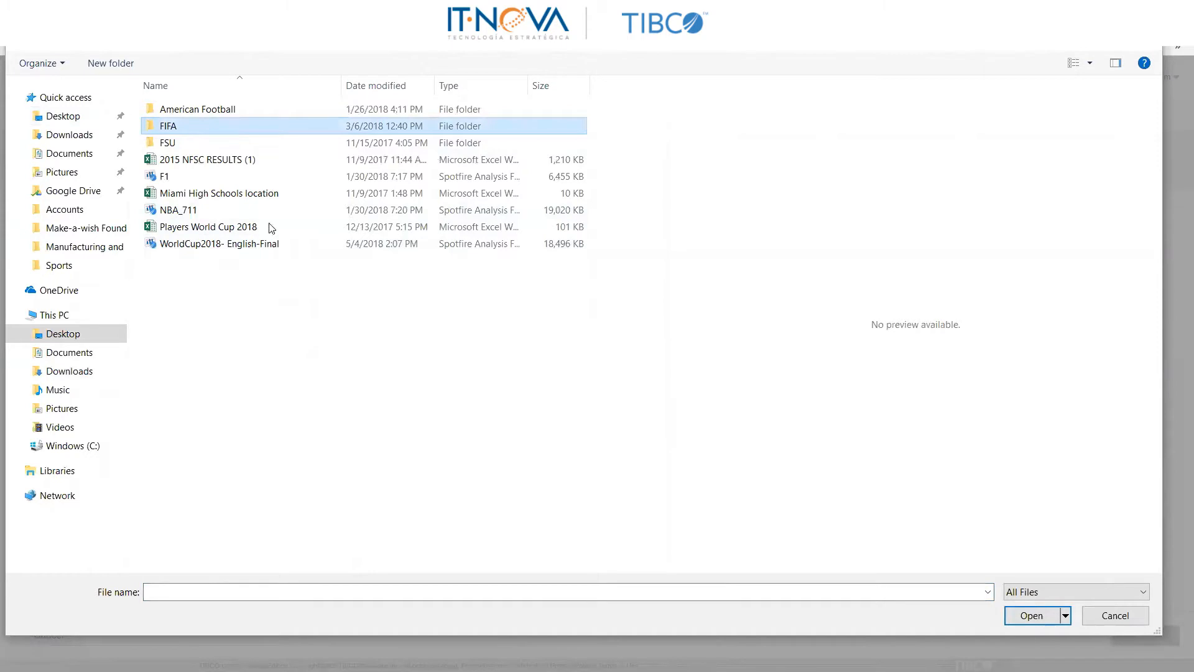
key(Return)
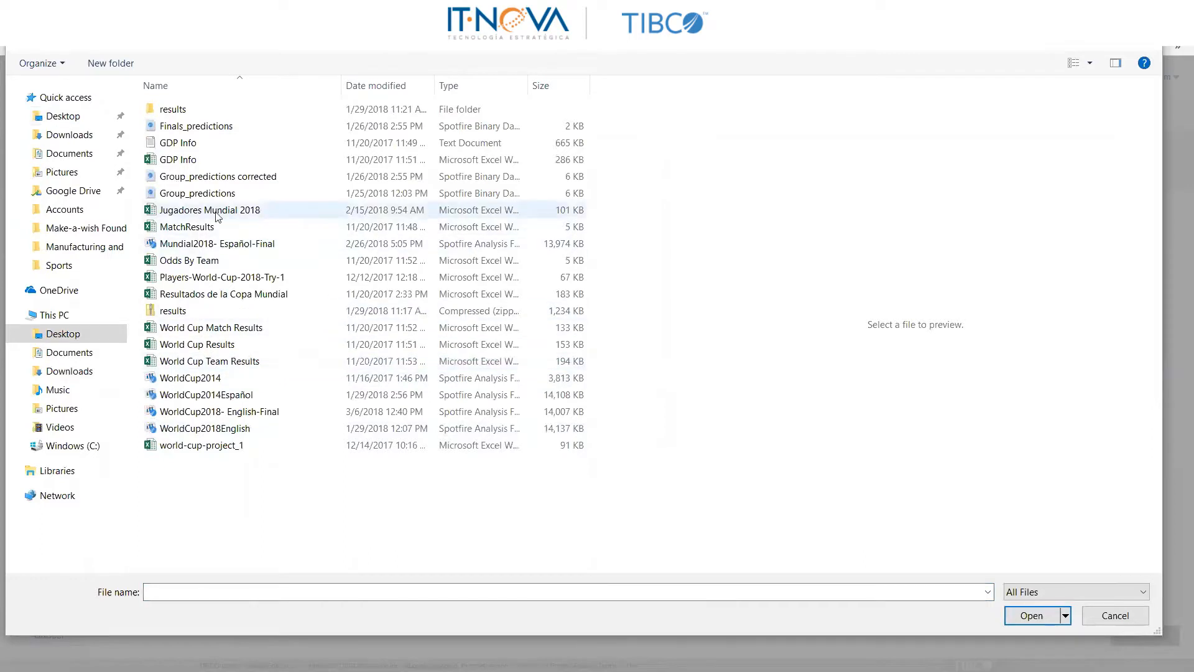
click(255, 211)
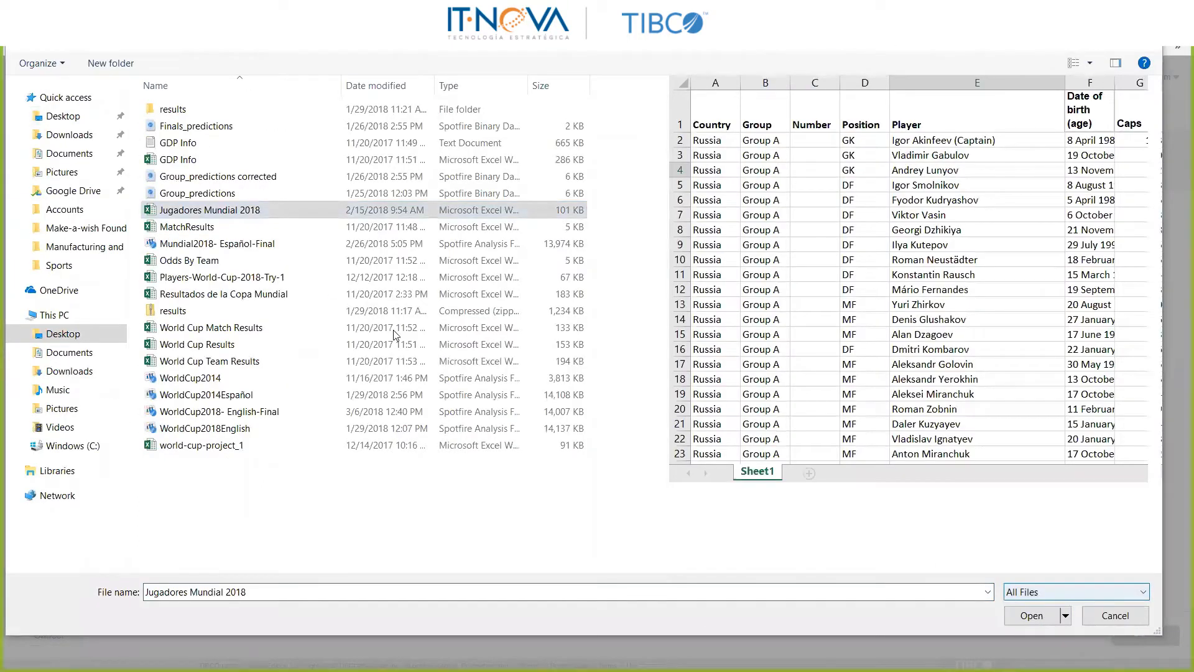
key(Return)
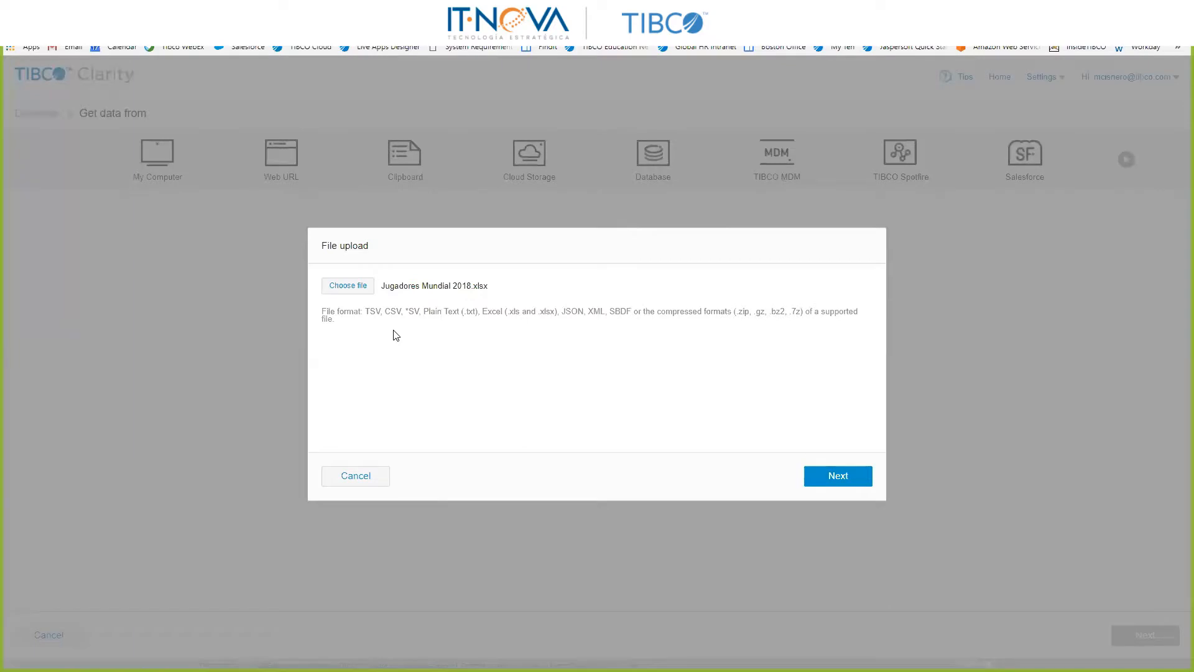
Step: Import Sheet1 of the chosen file with the default parsing options and finish adding data
click(818, 477)
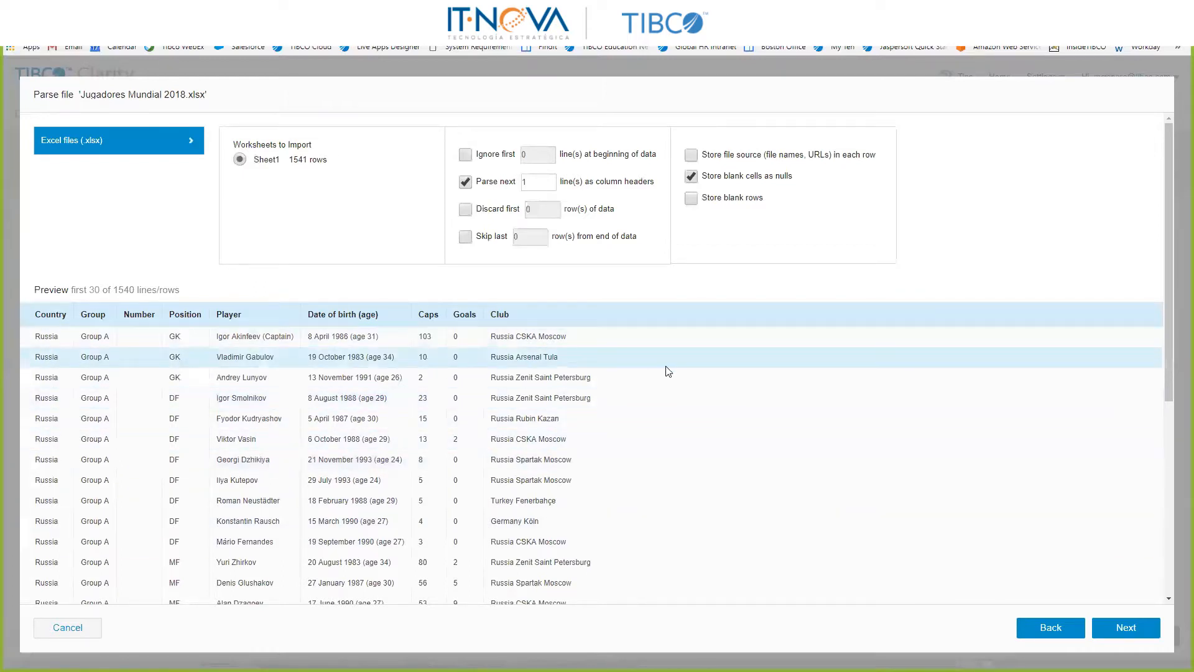
click(1130, 624)
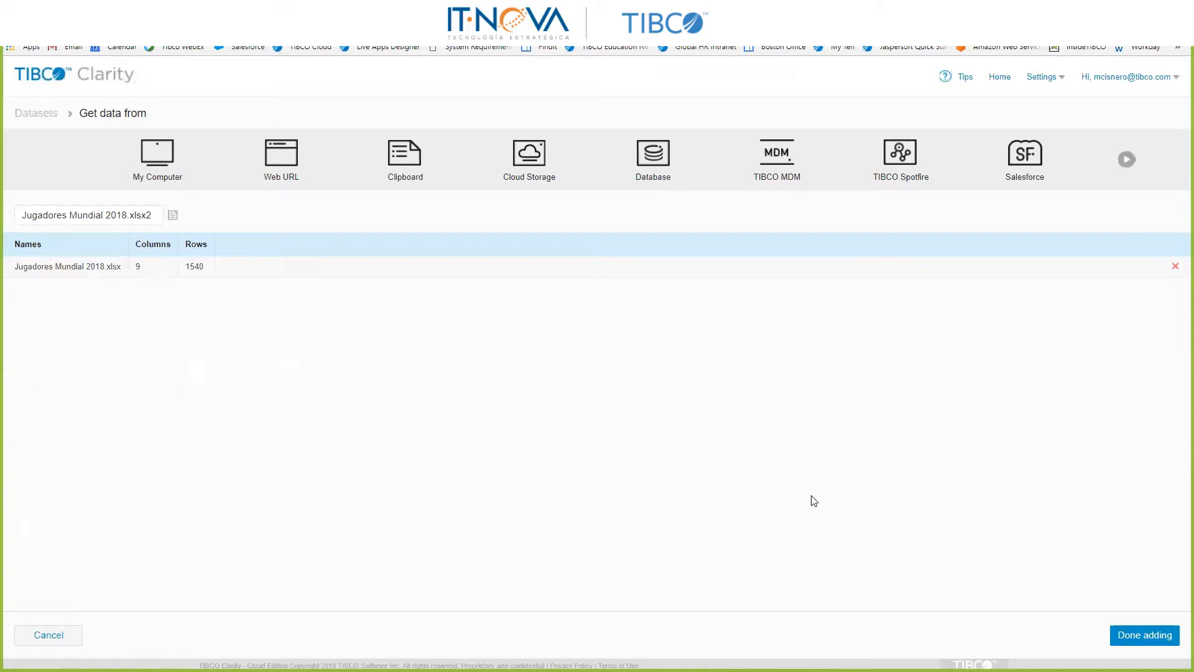
click(1143, 636)
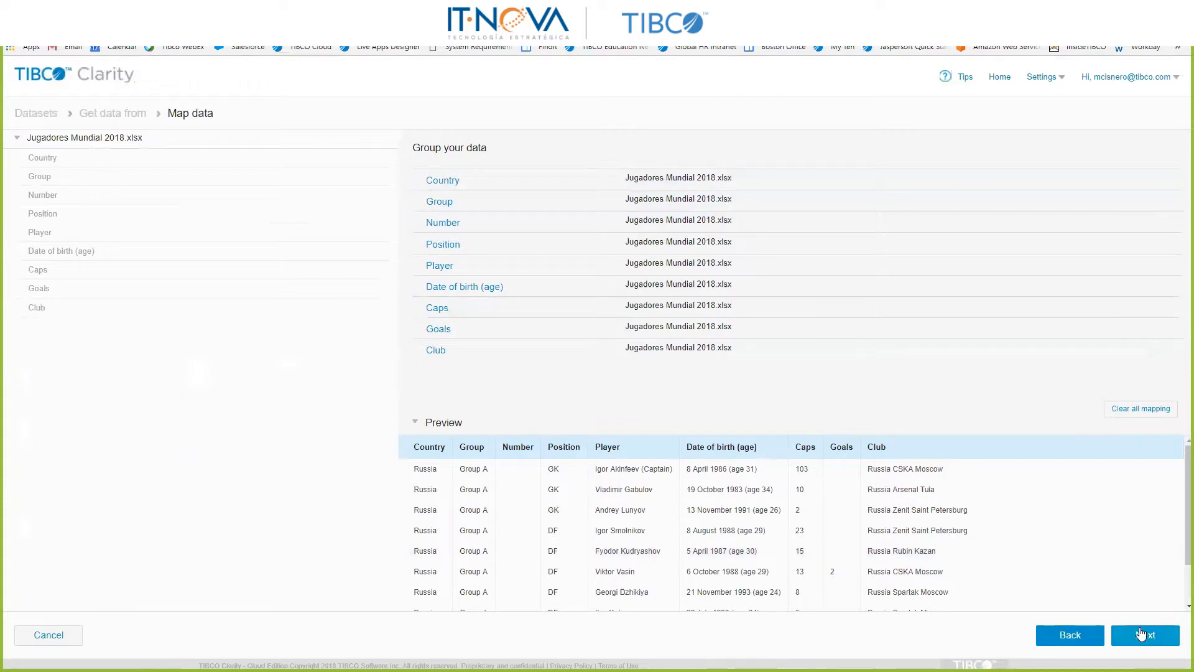
Step: Clear the automatic mapping and map the Number, Position, Player and Group columns manually
click(1147, 415)
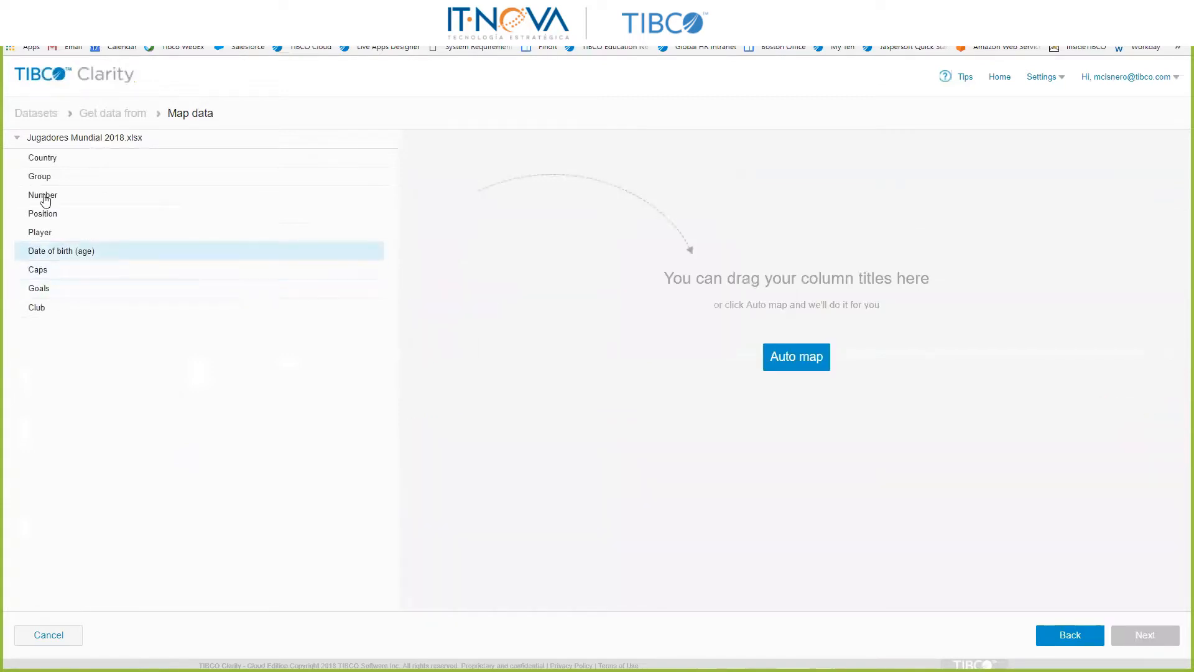
drag(64, 204, 505, 192)
drag(136, 224, 571, 258)
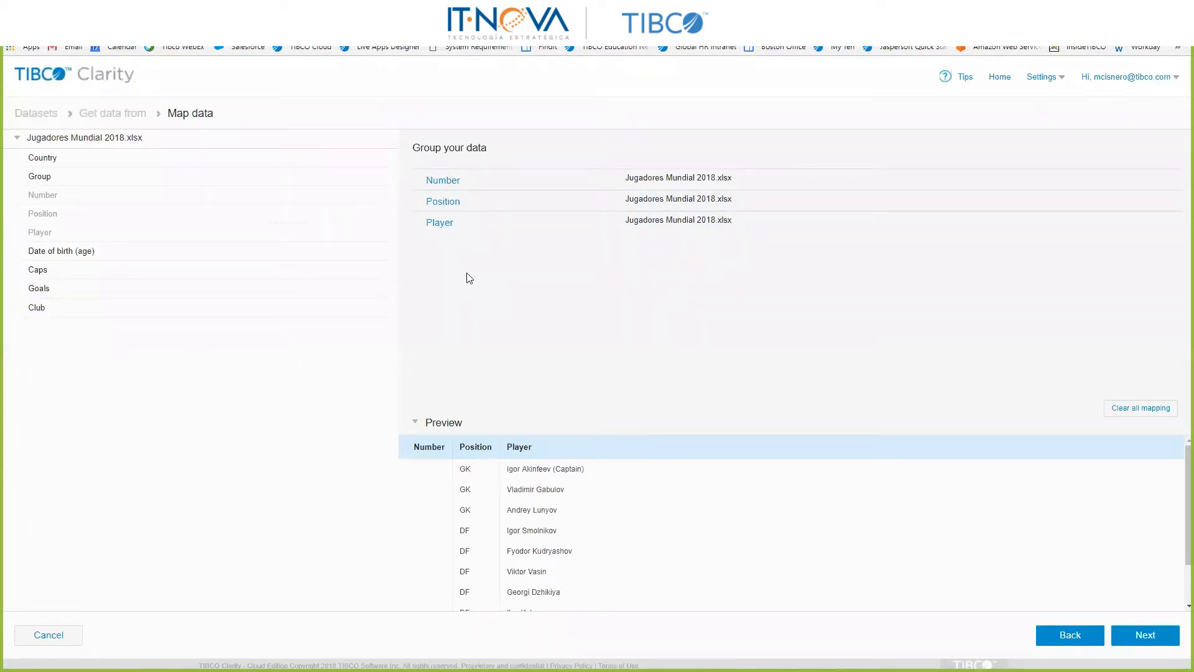
drag(96, 180, 565, 277)
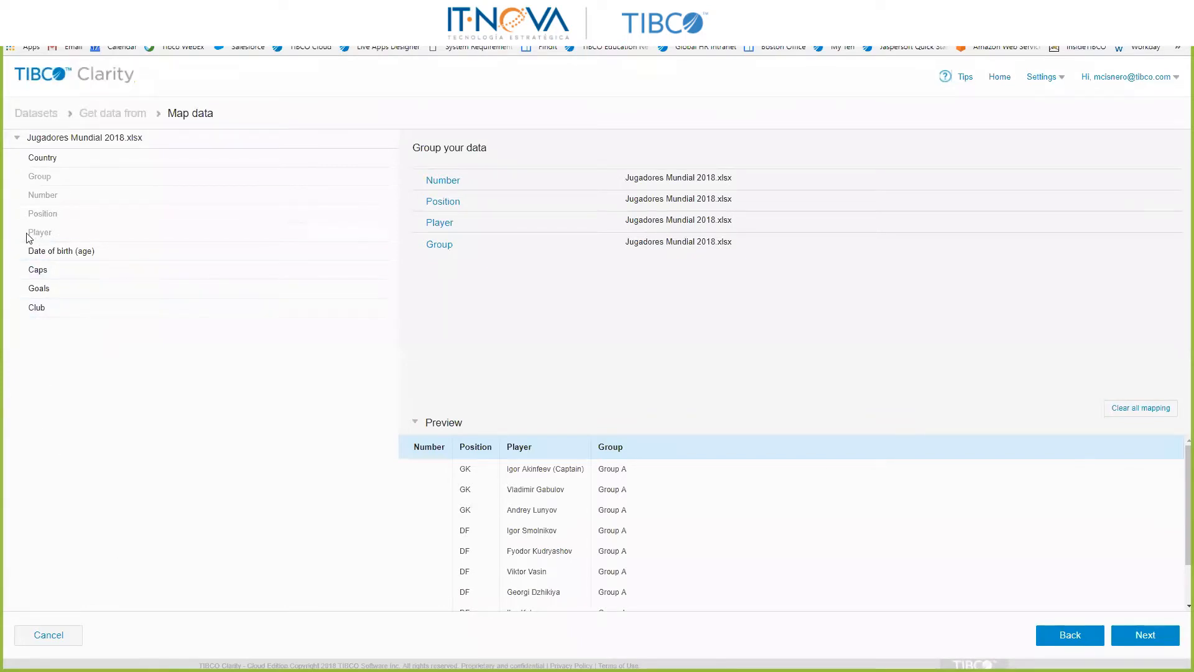
mouse_move(444, 228)
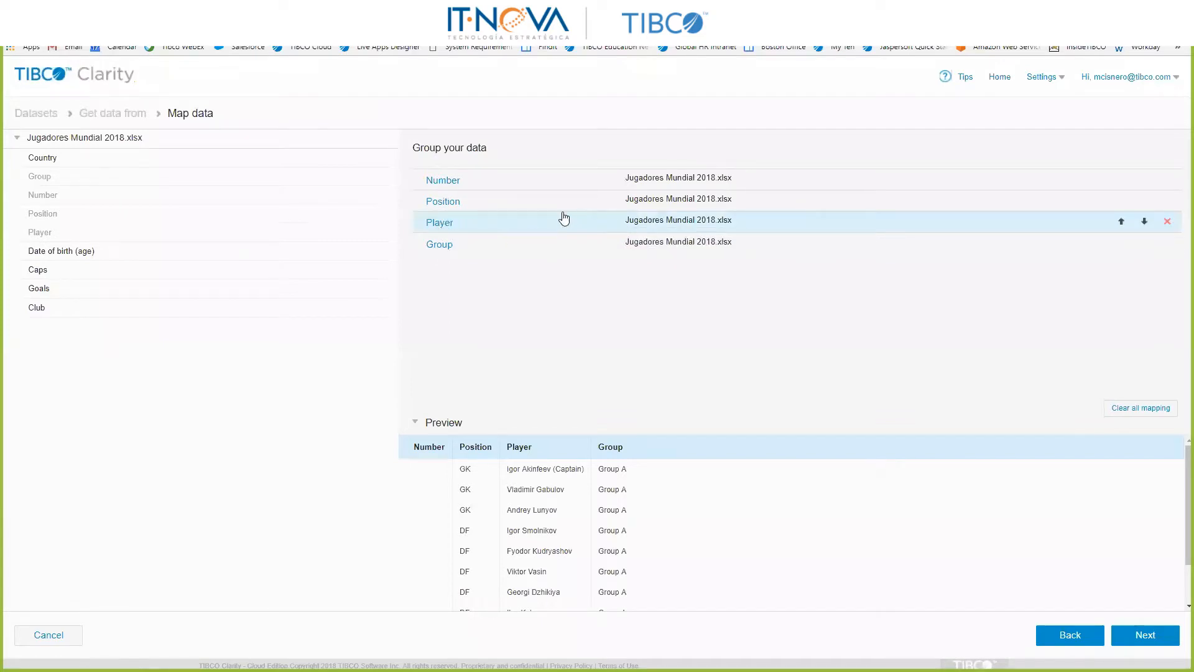
Step: Replace the manual mapping with an automatic mapping of all columns and confirm that the mapping is done
click(1156, 409)
click(793, 360)
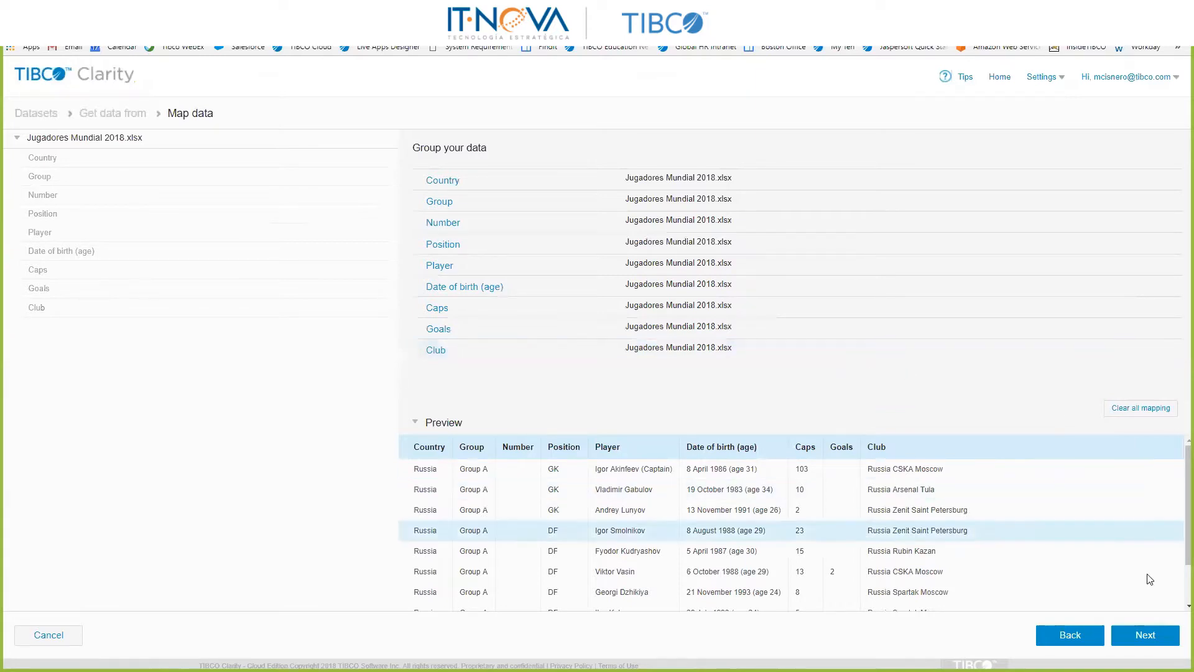
click(1160, 638)
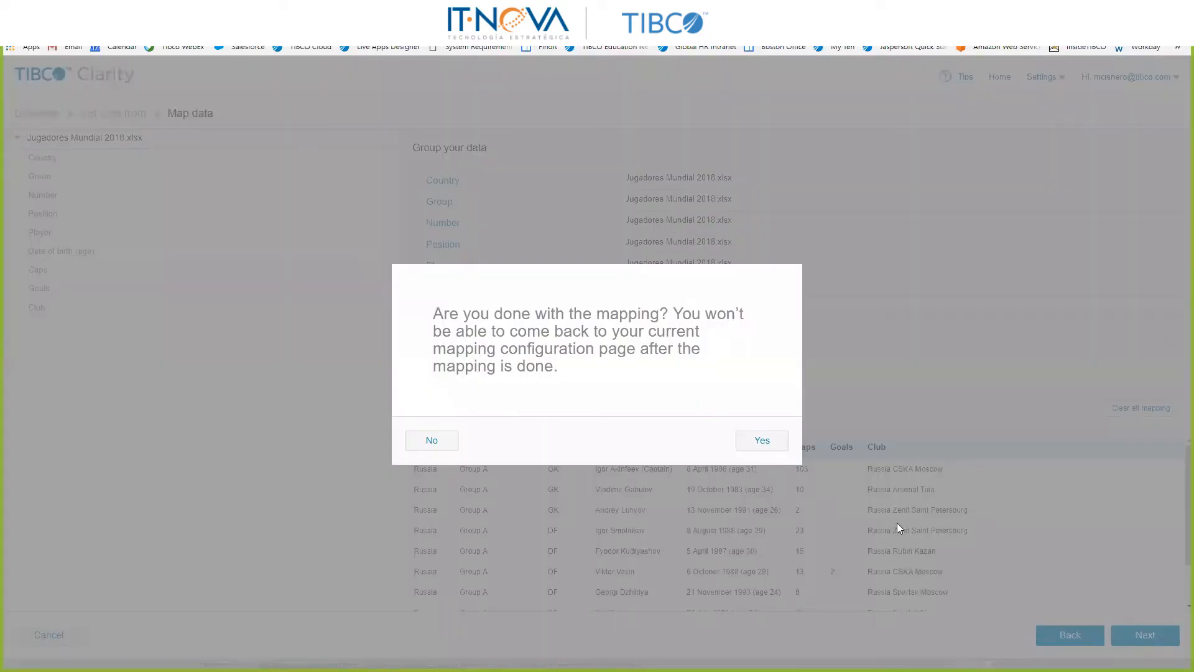
click(781, 448)
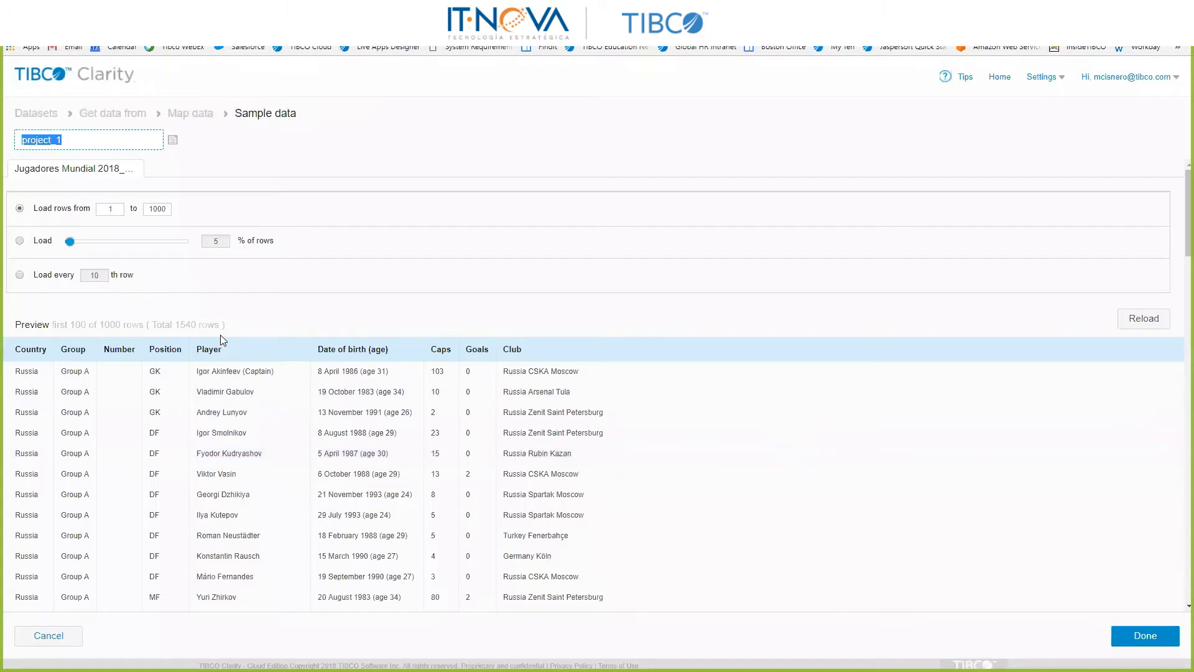
Step: Set the sample to load rows from 1 to 1540
double_click(186, 326)
key(ctrl+c)
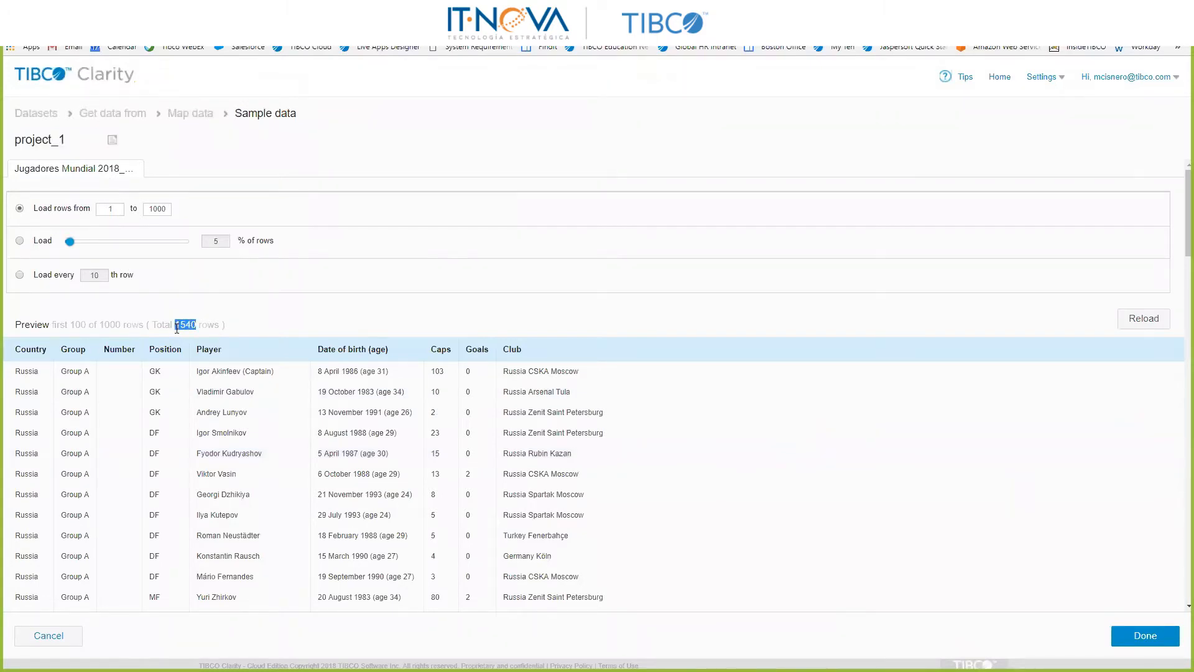
double_click(156, 209)
key(ctrl+v)
Step: Name the project "A Jugadores Demo Clarity" and finish creating it
mouse_move(85, 145)
click(85, 141)
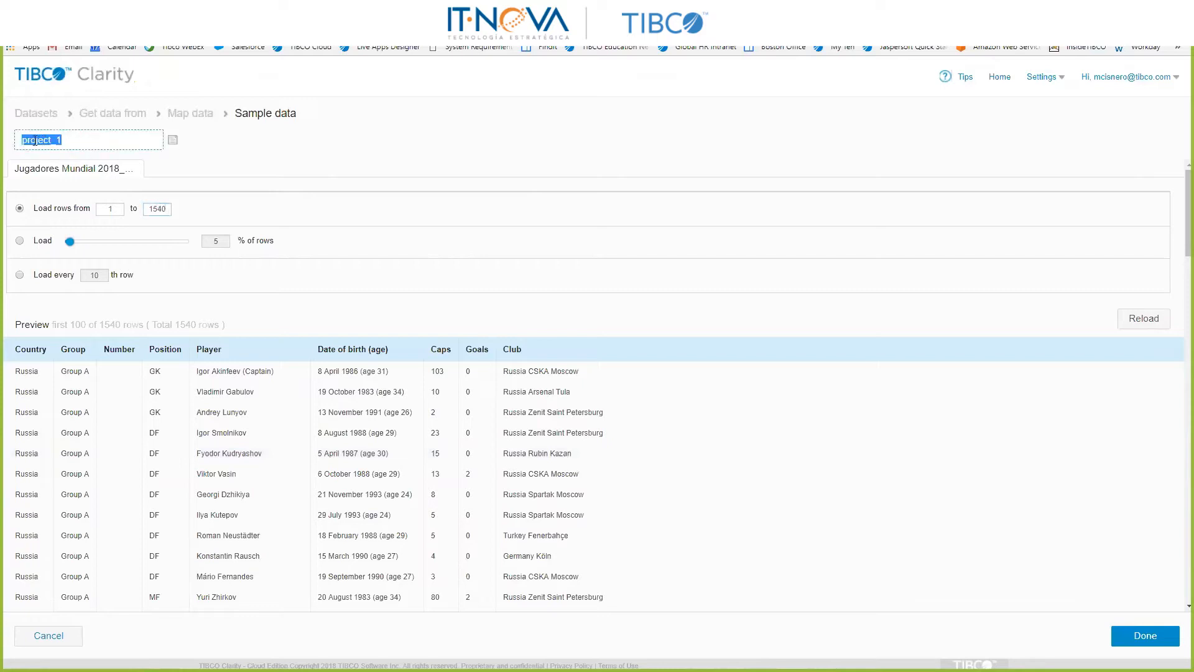
text(A Jugadores Demo Clarity)
click(1150, 638)
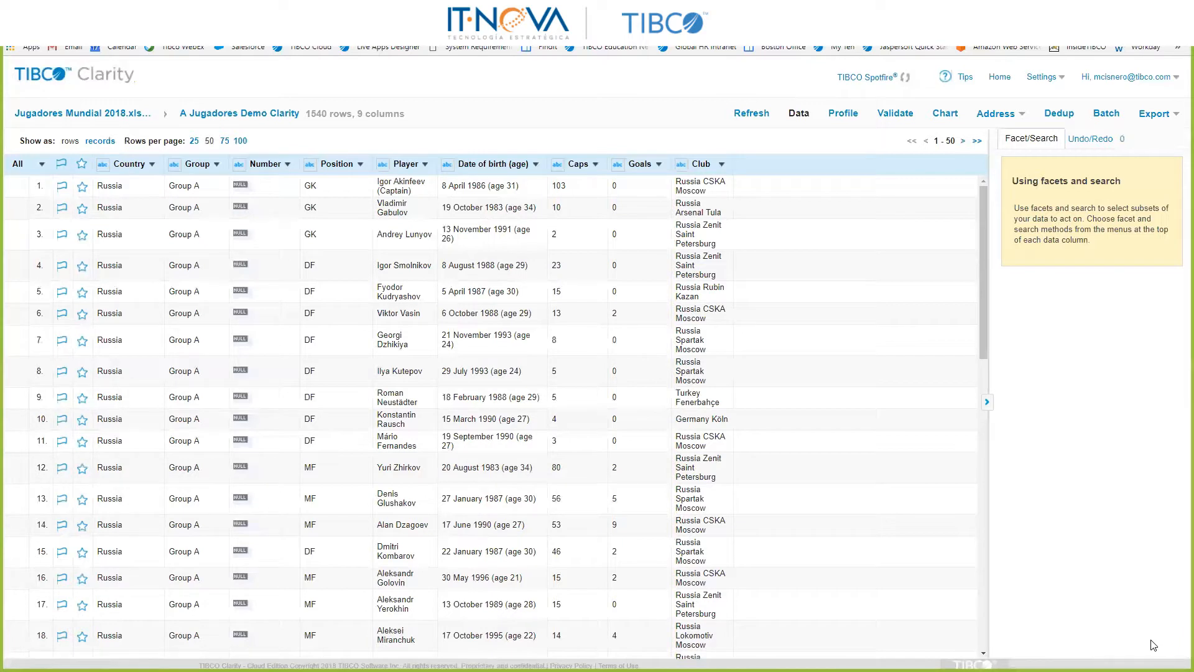
Step: Remove the empty Number column from the project data
mouse_move(253, 202)
click(288, 165)
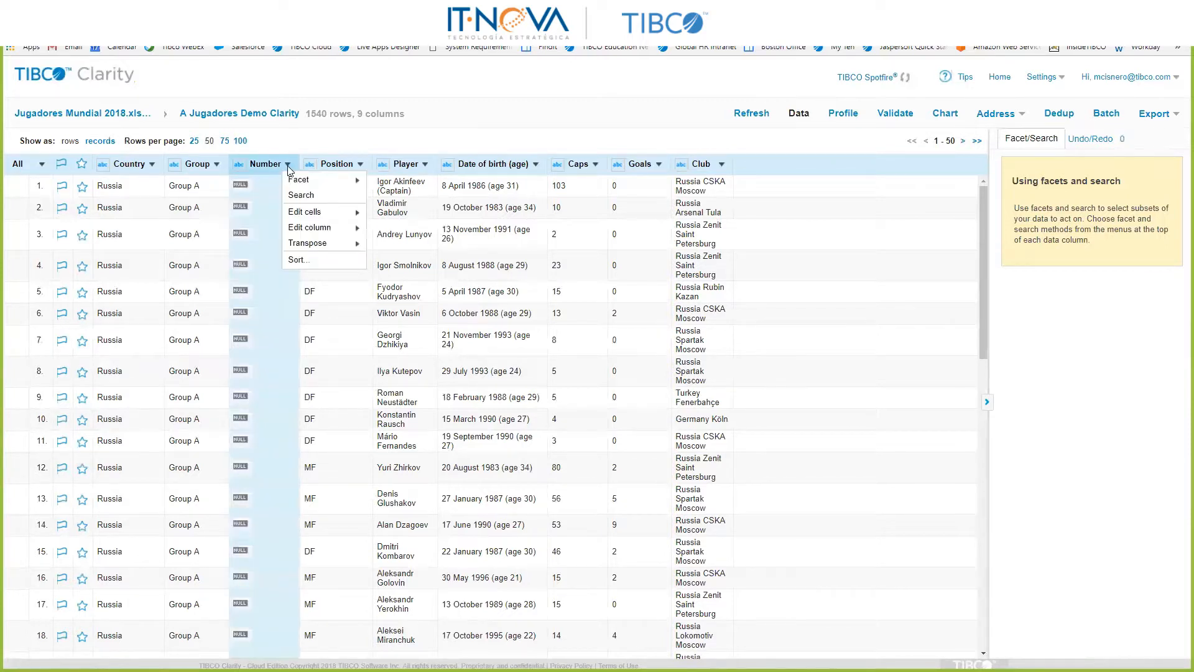
mouse_move(310, 232)
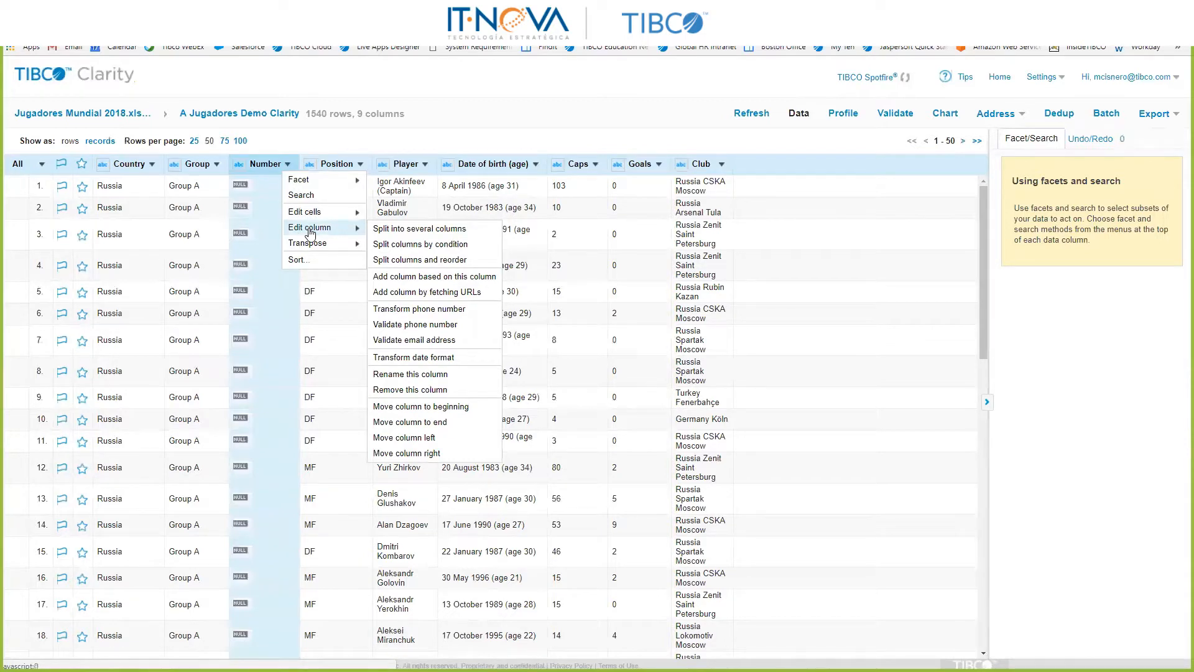
click(421, 390)
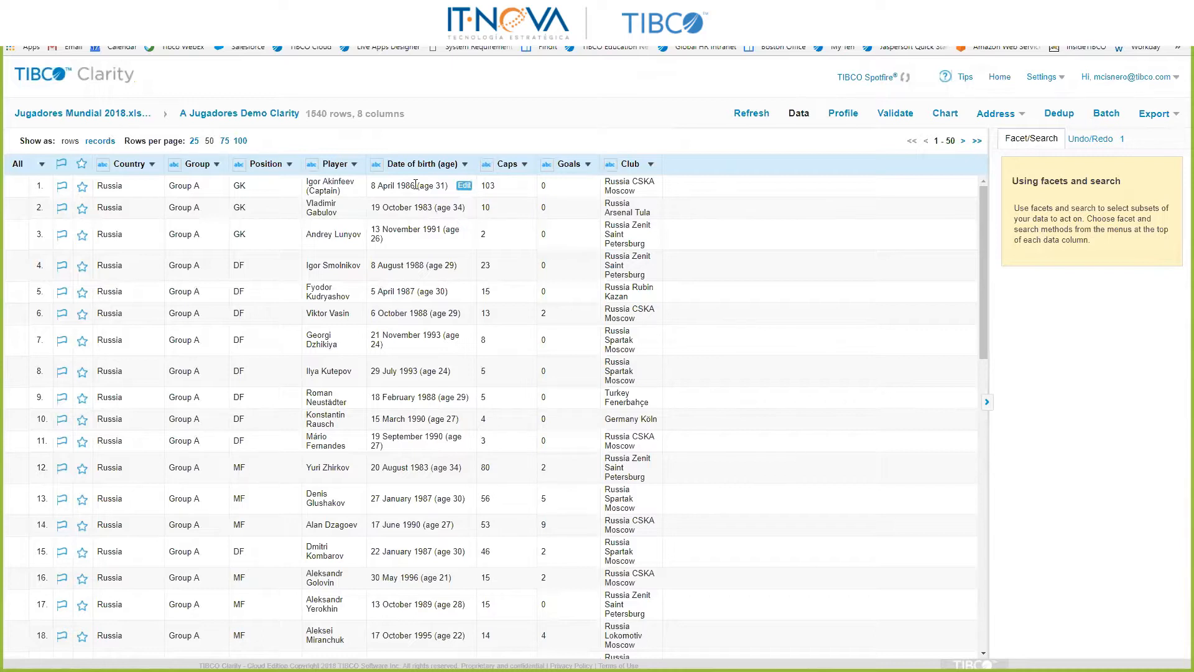
Step: Split the Date of birth (age) column into several columns using "(age" as the separator, keeping the original column
click(465, 165)
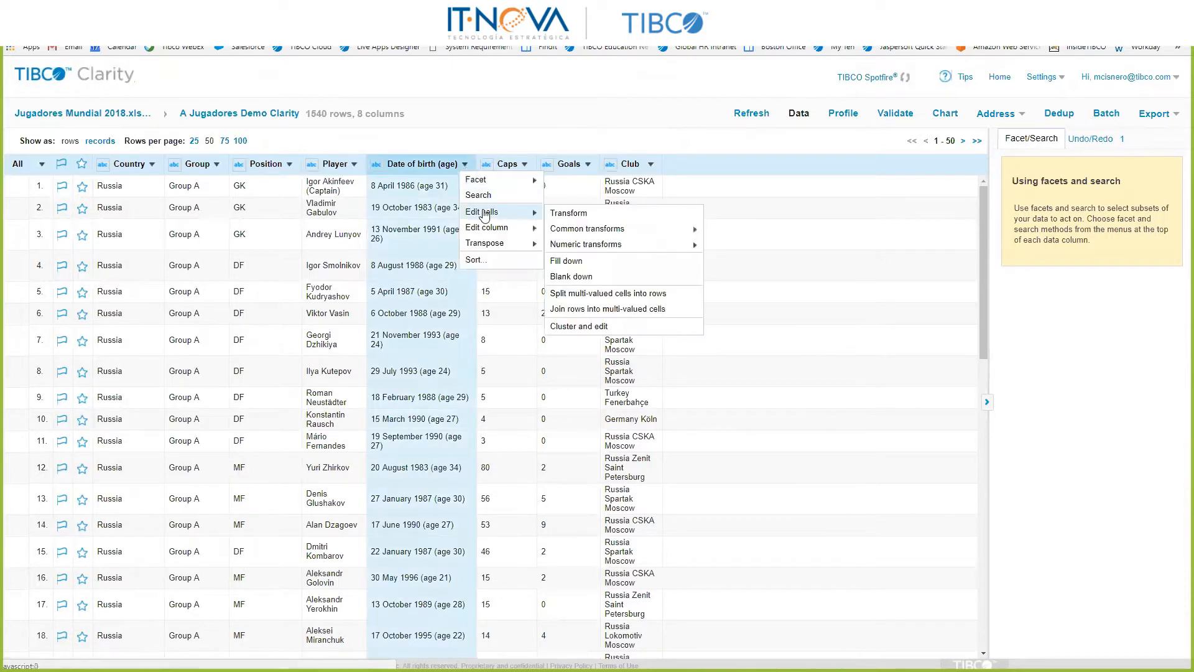
mouse_move(512, 233)
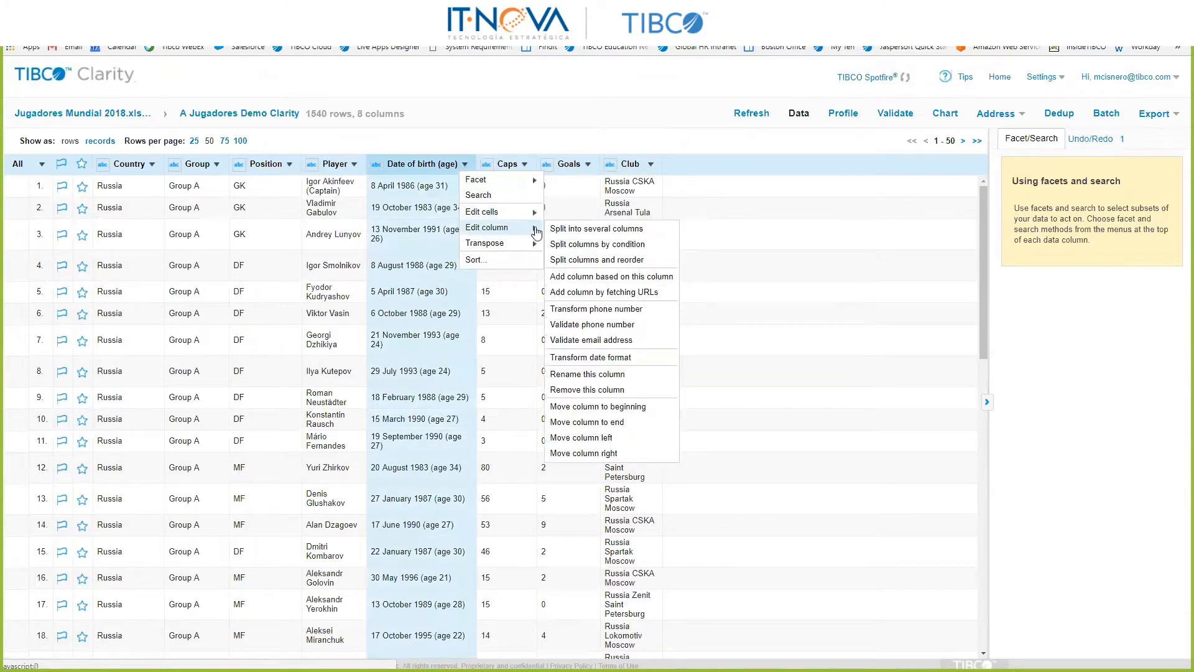
click(598, 235)
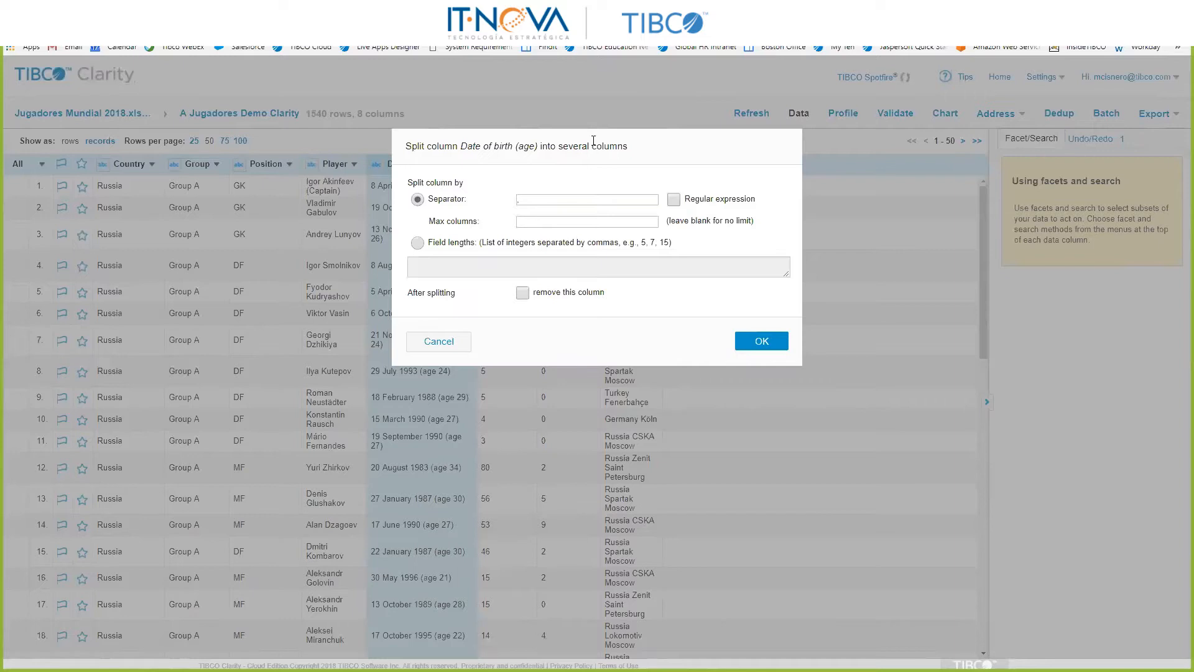
click(584, 196)
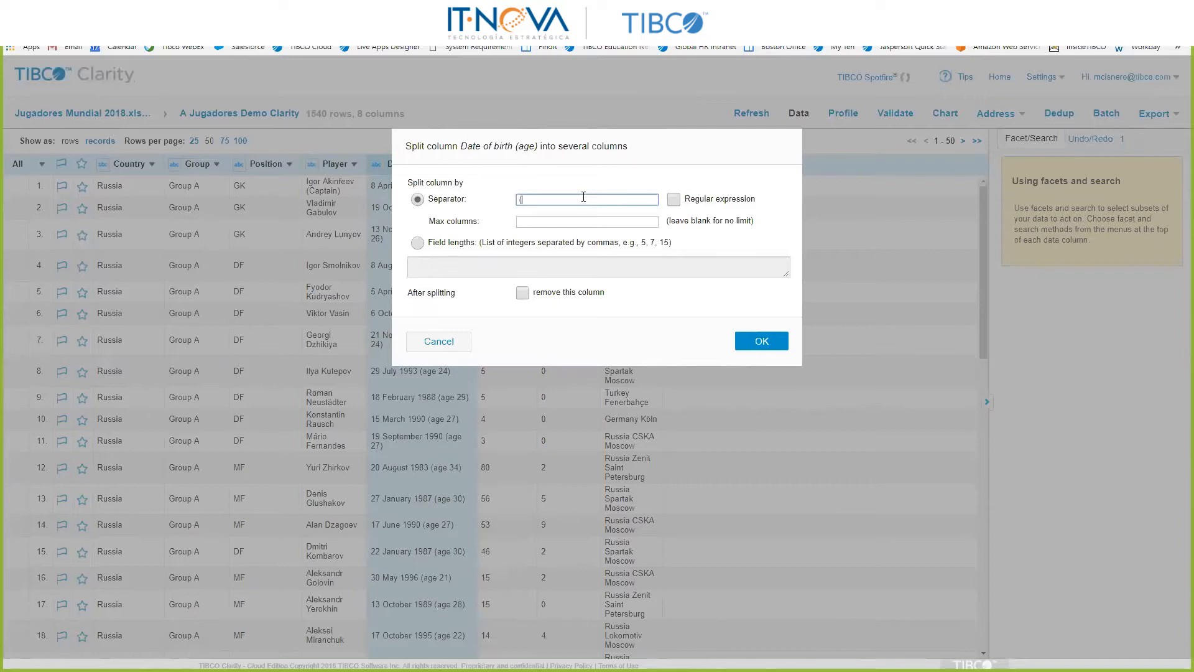
text(age)
click(762, 341)
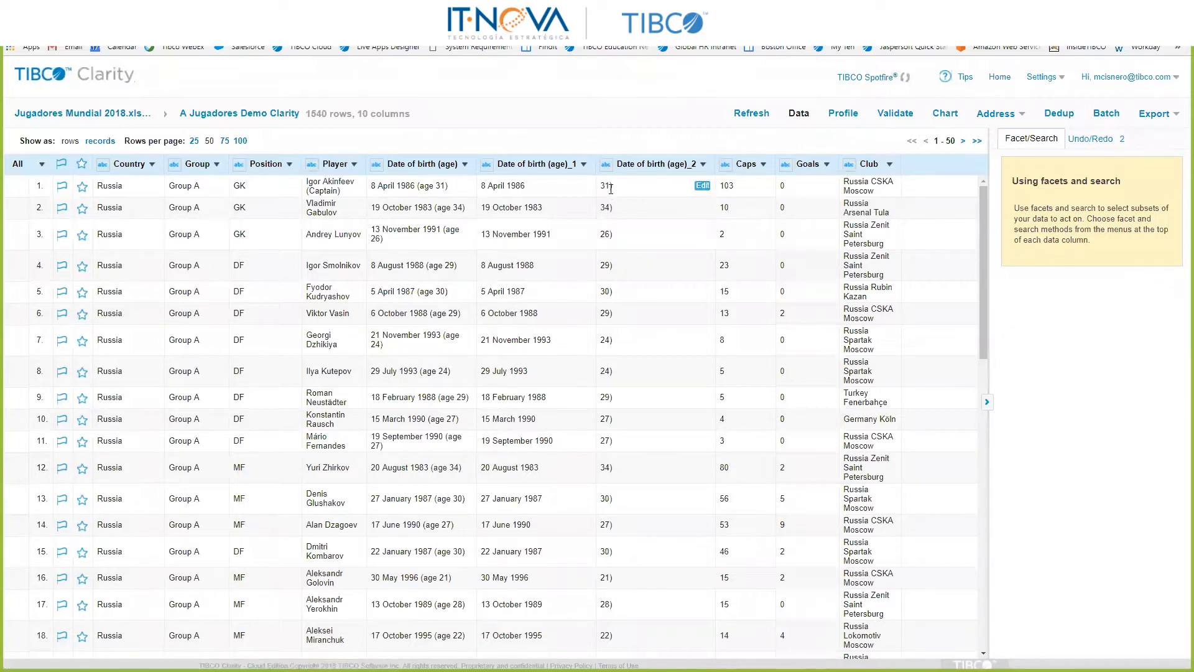
Step: Remove the closing parenthesis from the ages 31 and 30 in Date of birth (age)_2, applying each edit to all identical cells
click(702, 185)
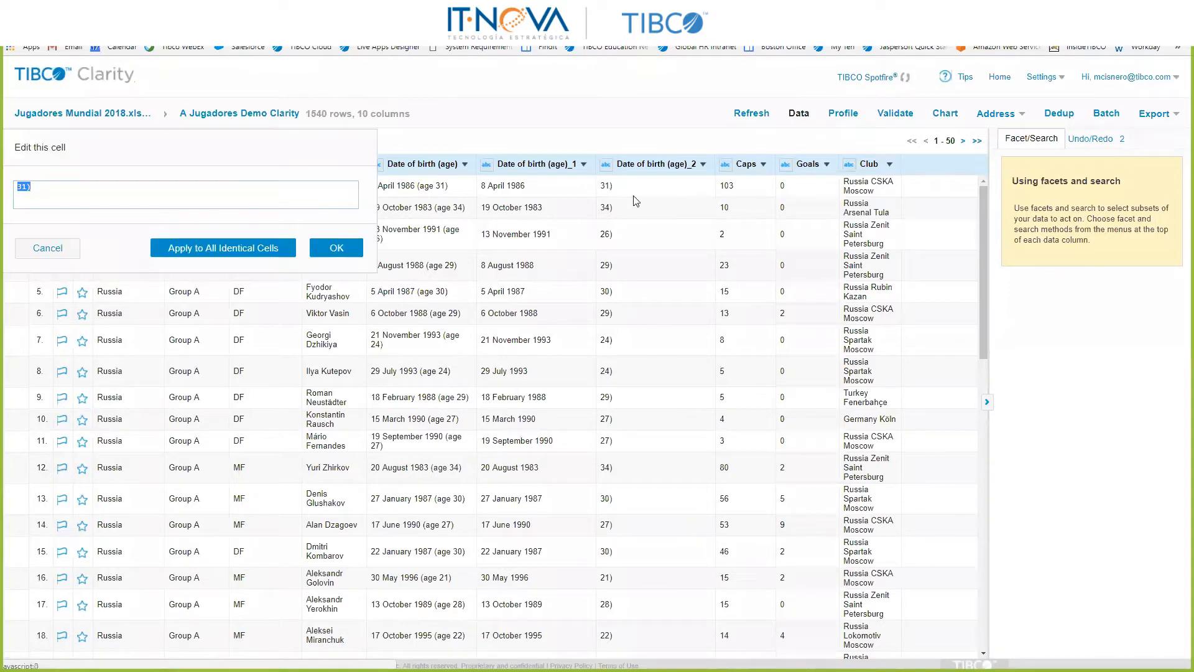
click(253, 187)
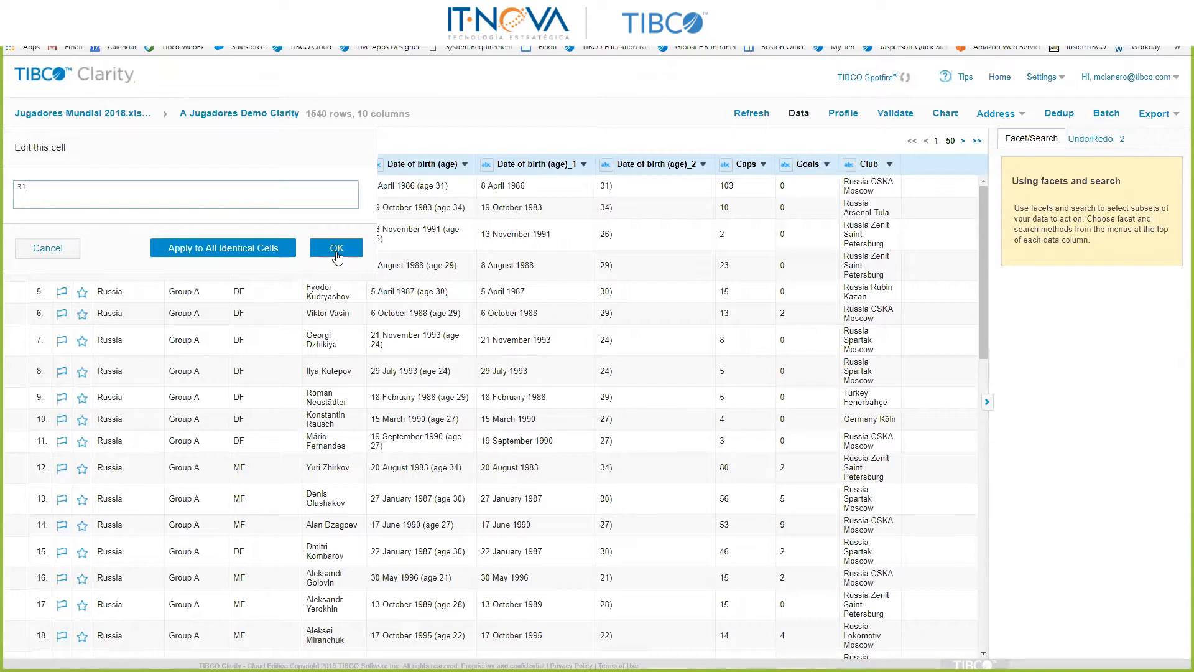
click(236, 248)
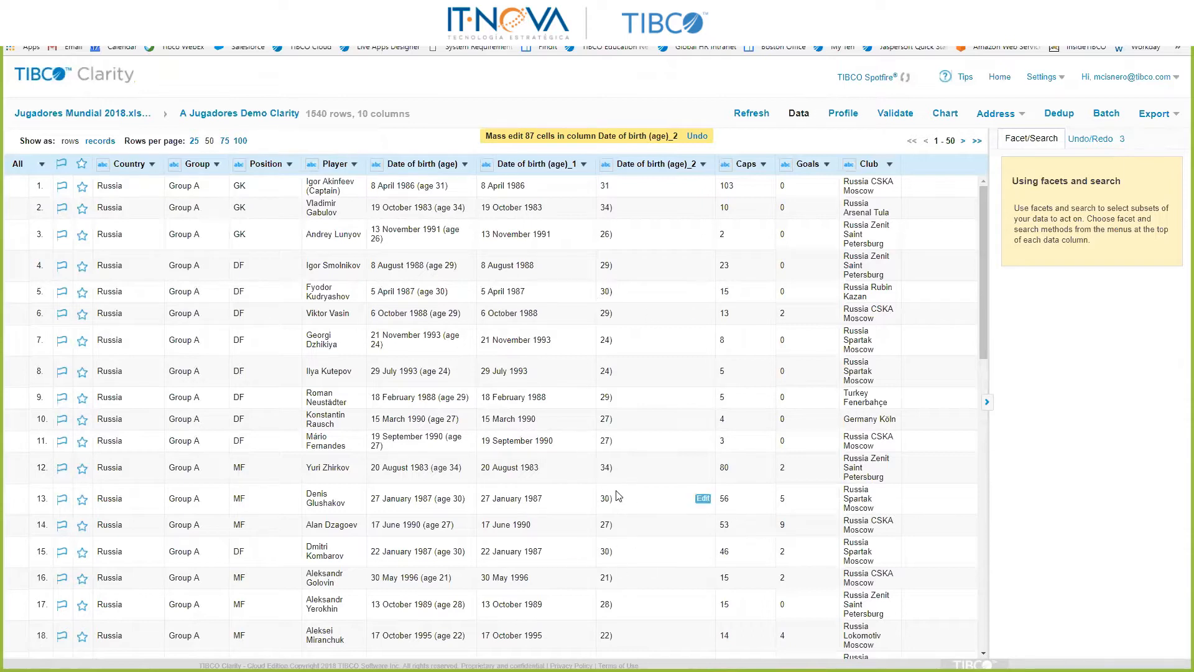
click(704, 293)
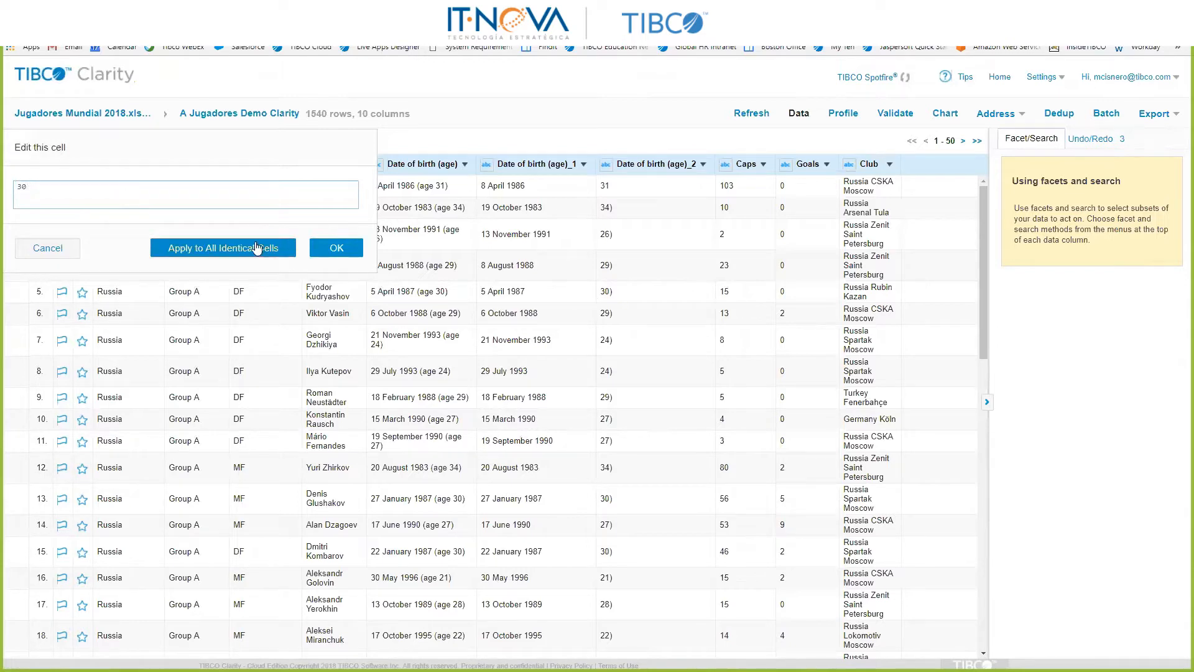
click(176, 248)
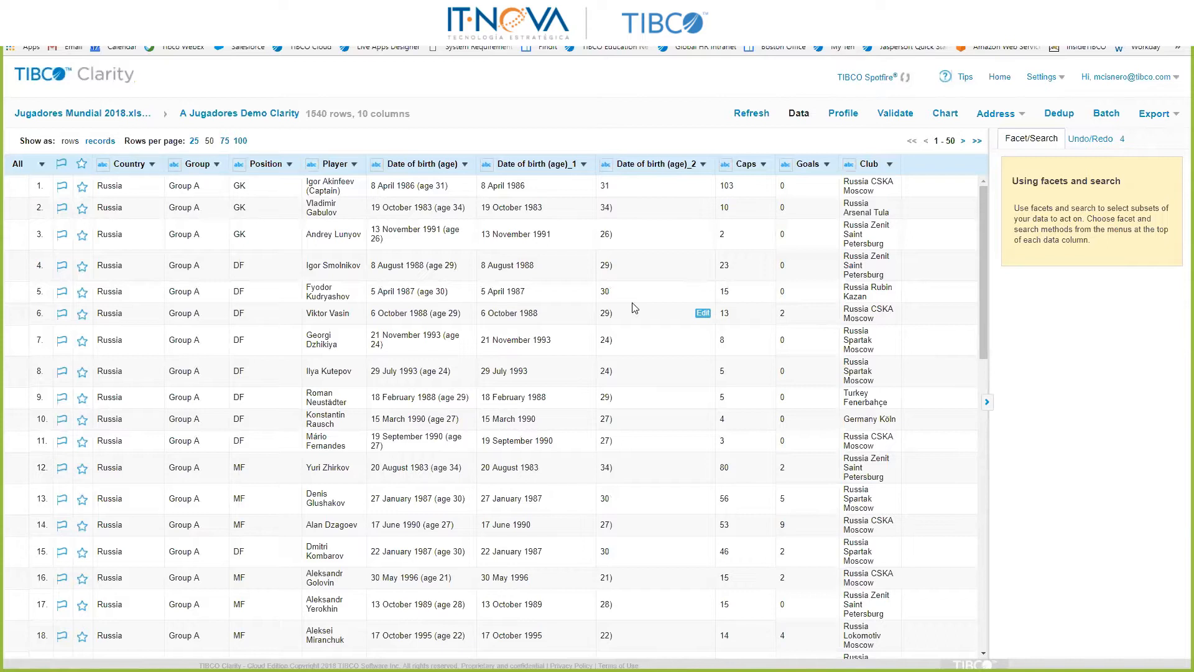
Step: Transform Date of birth (age)_1 into a new date column, Copy_Date of birth (age)_1, with the MM/dd/yyyy format and errors set to blank
click(584, 165)
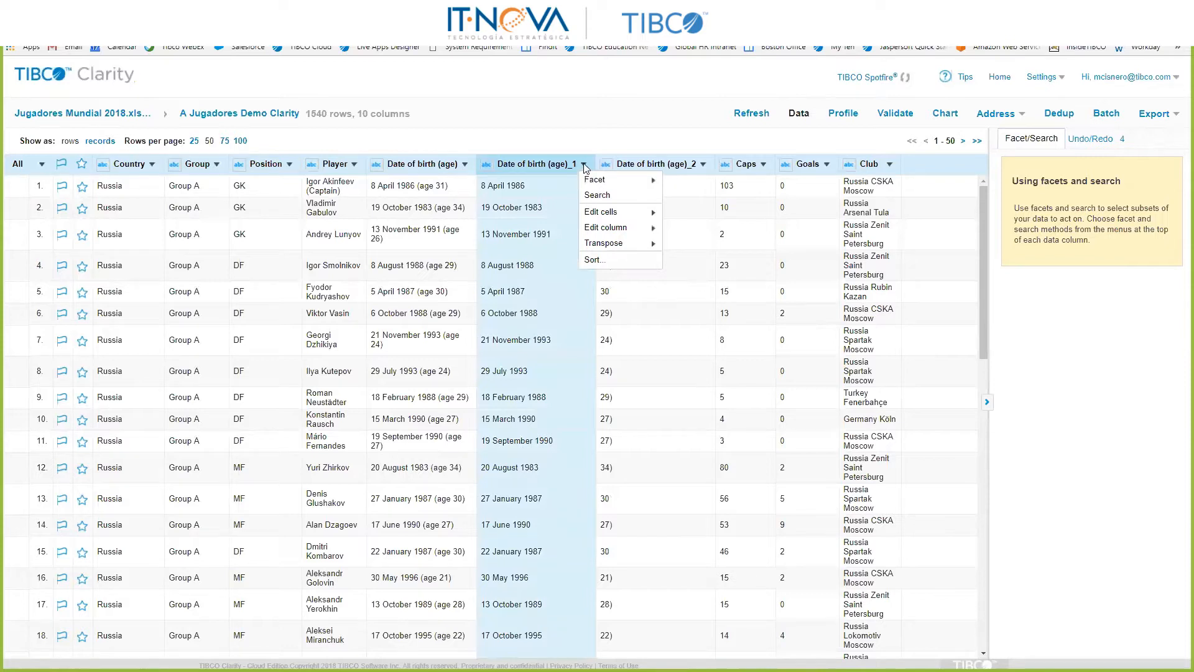
mouse_move(616, 231)
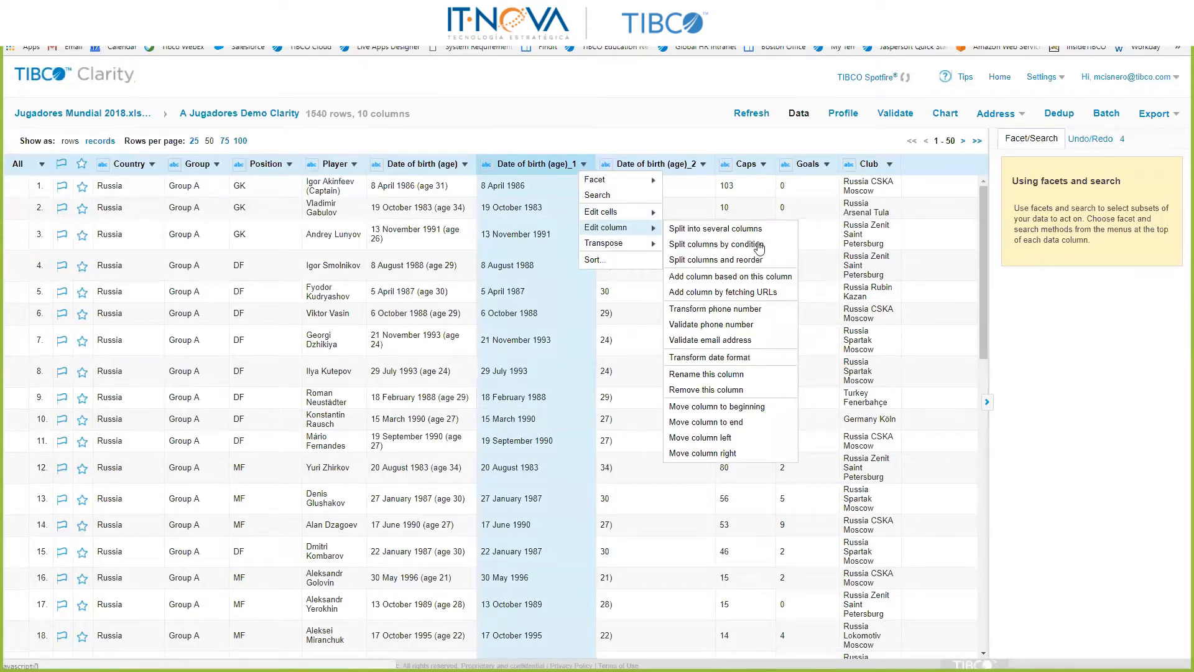
click(722, 360)
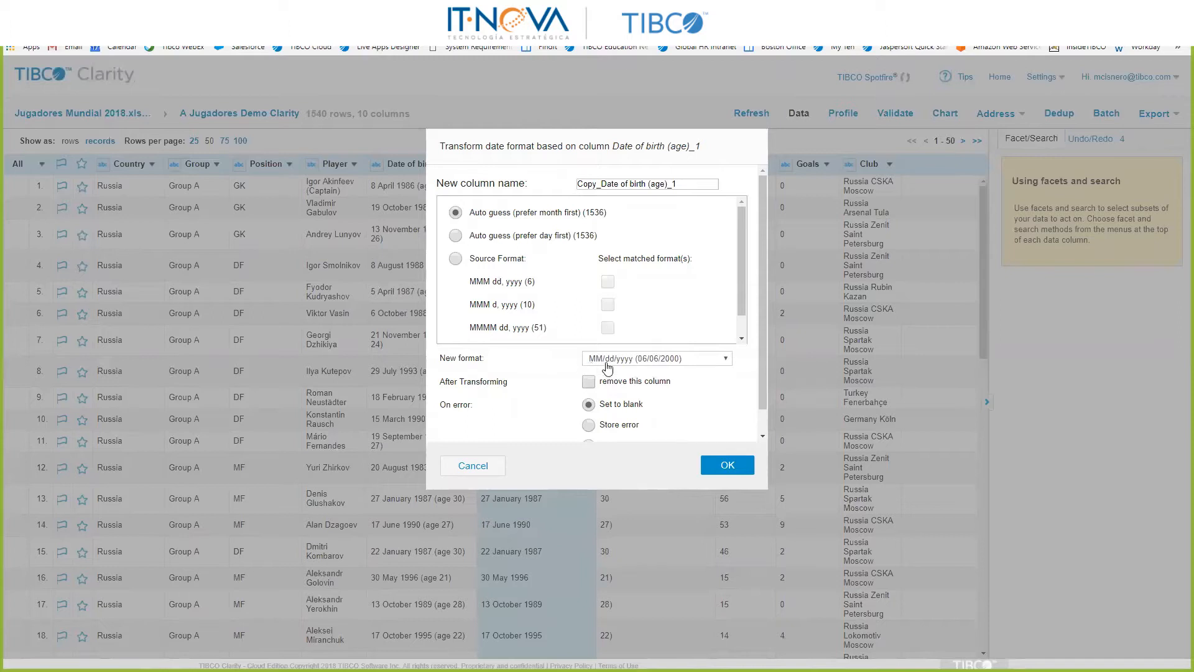
click(726, 467)
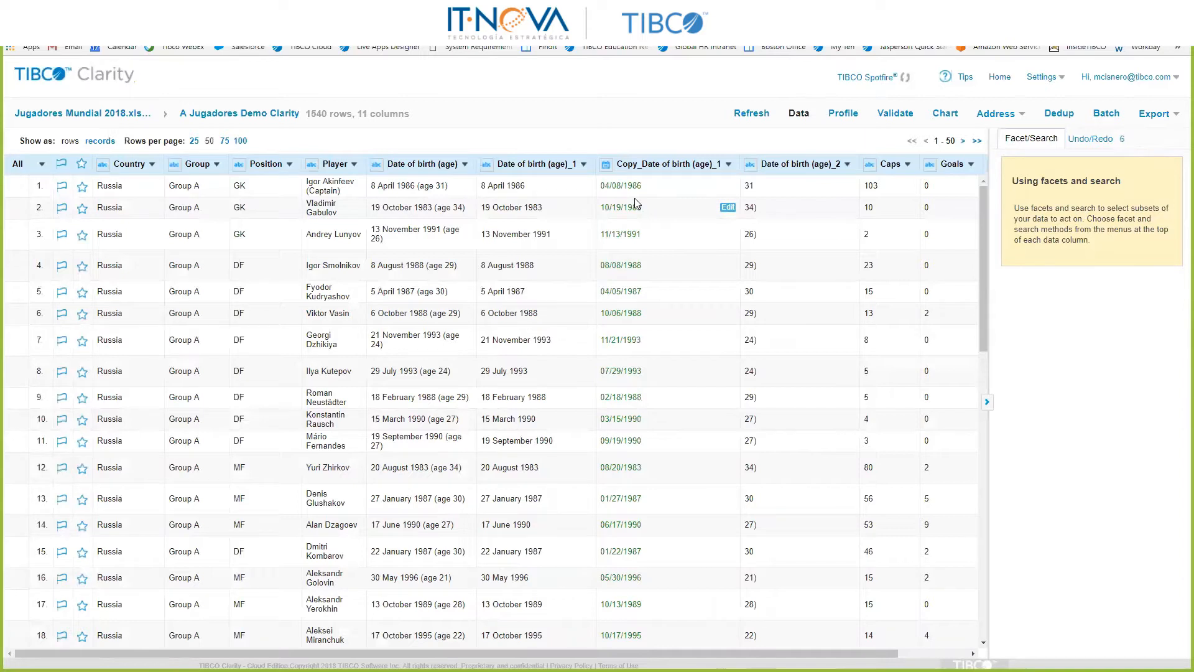
Step: Remove the Date of birth (age)_1 text column from the project data
click(583, 163)
mouse_move(619, 235)
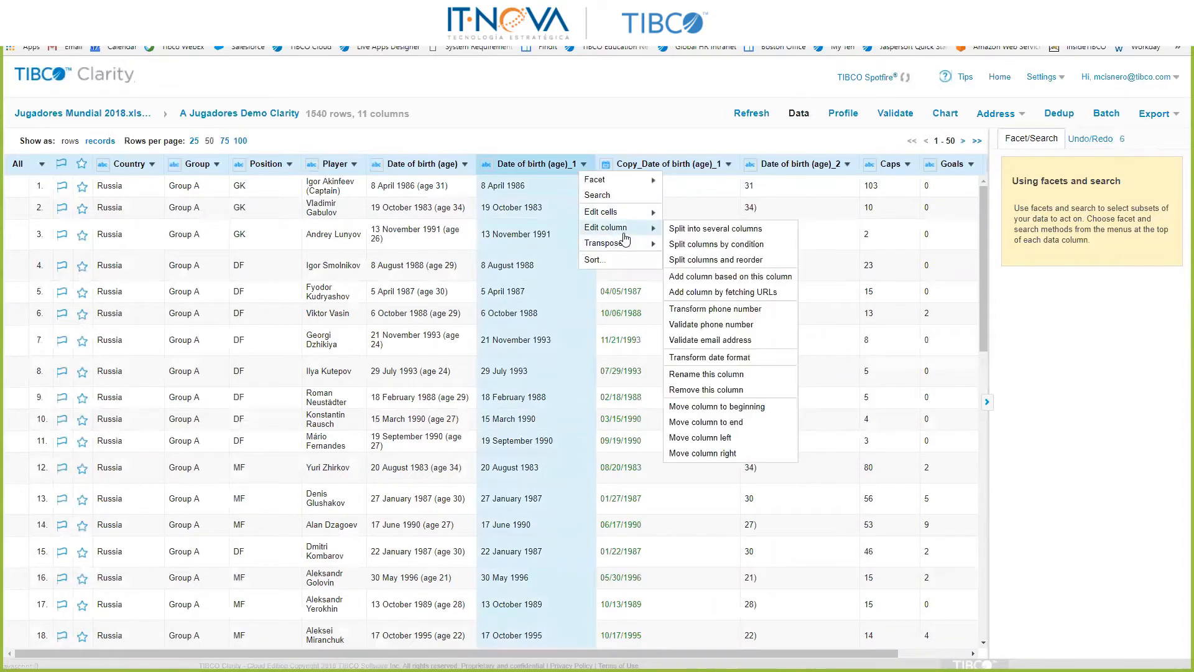
click(712, 390)
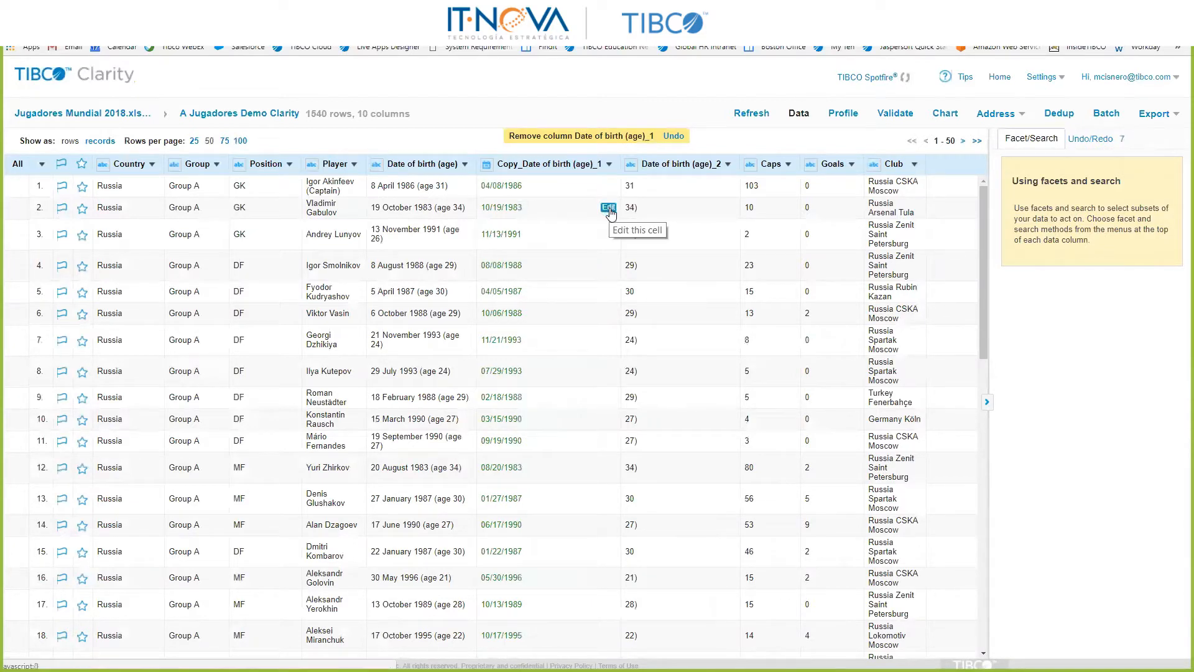
Step: Replace row 2's value in Copy_Date of birth (age)_1 with a date that spells out the month name
click(608, 208)
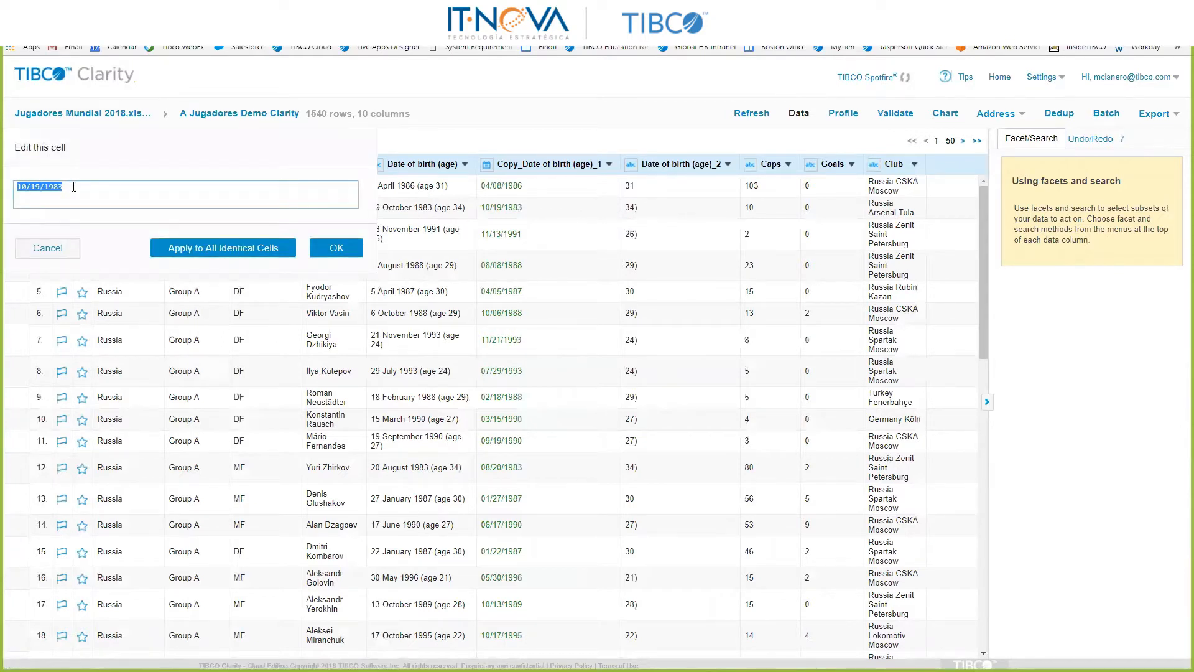
text(October 13 1983)
click(346, 247)
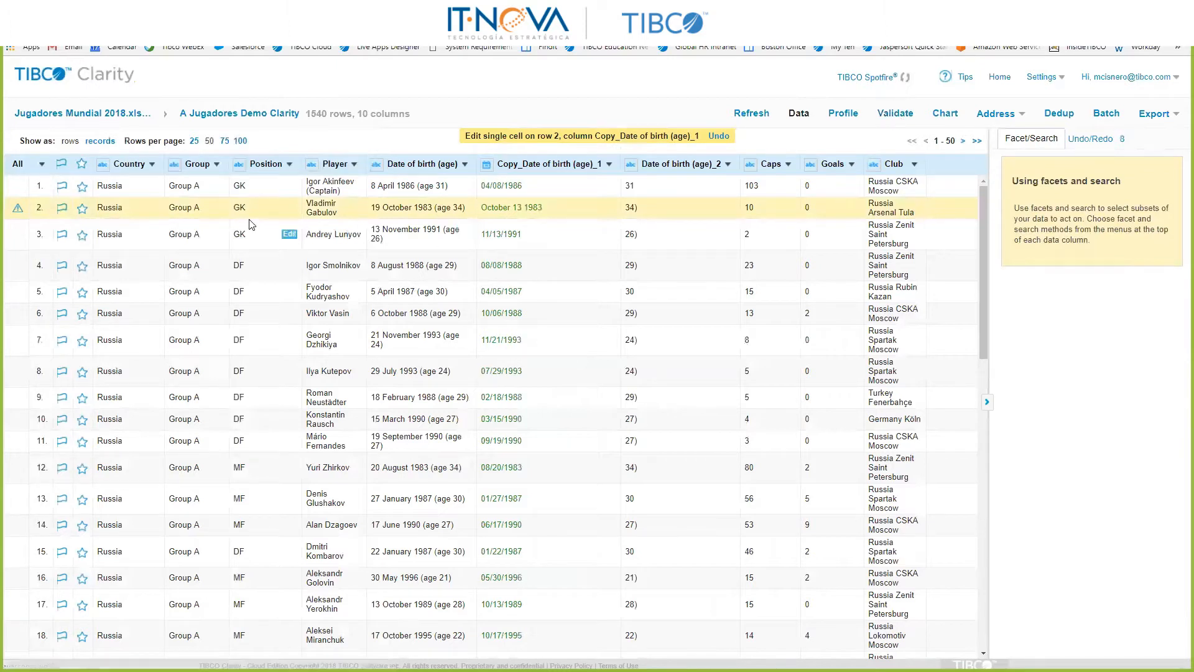
Step: Roll the project history back to the column removal, undoing the single-cell edit on row 2
mouse_move(612, 215)
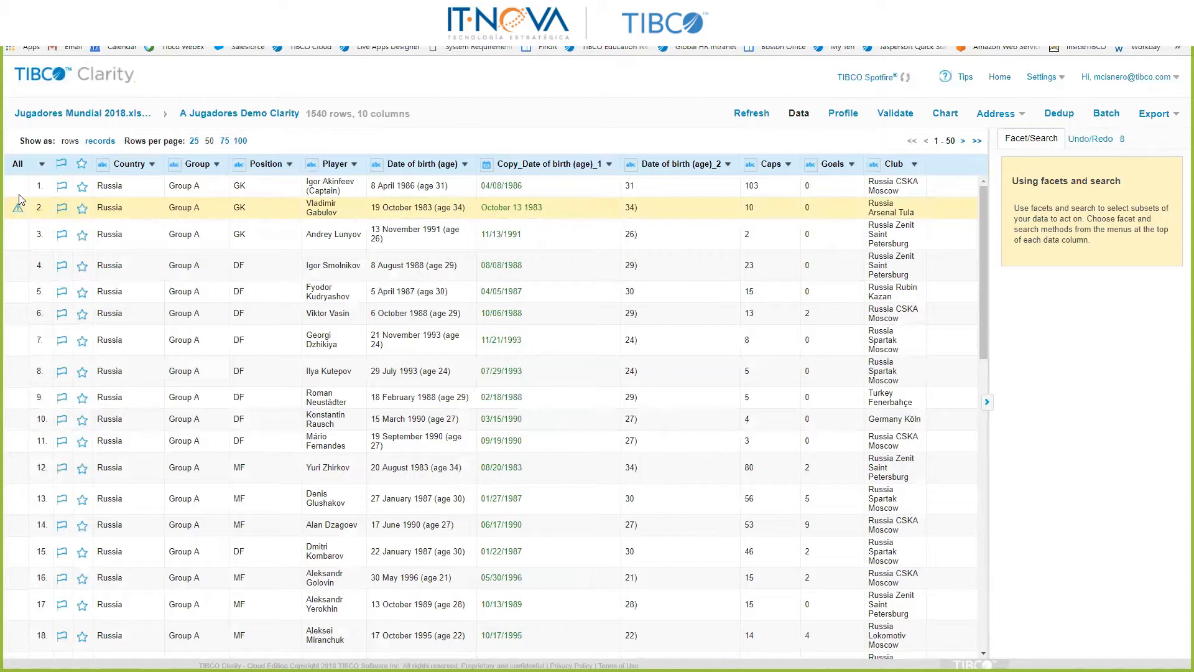
click(1093, 140)
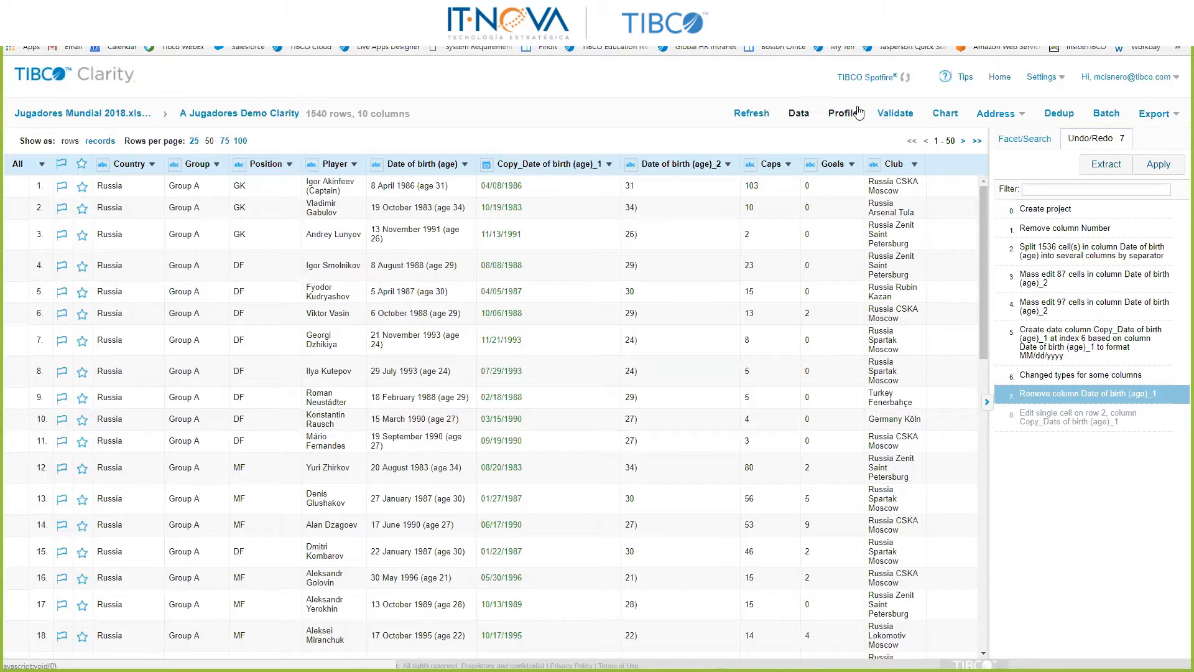
Step: Set the data type of the Goals column to Integer in the validation settings and save the changes
click(905, 118)
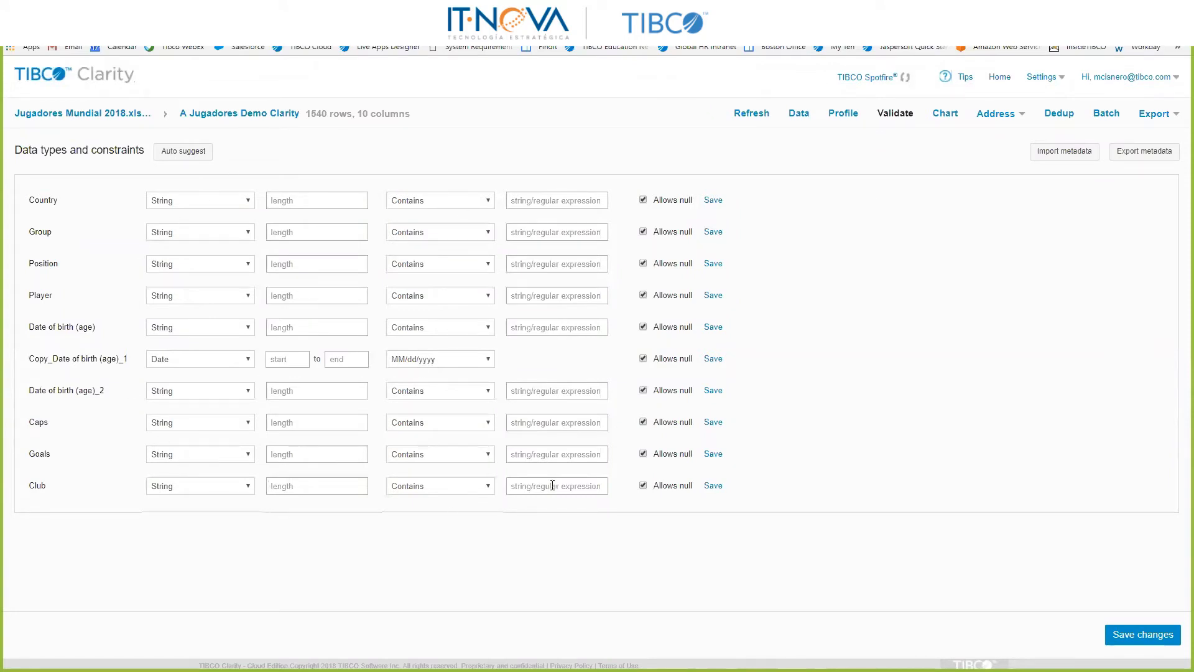
click(194, 461)
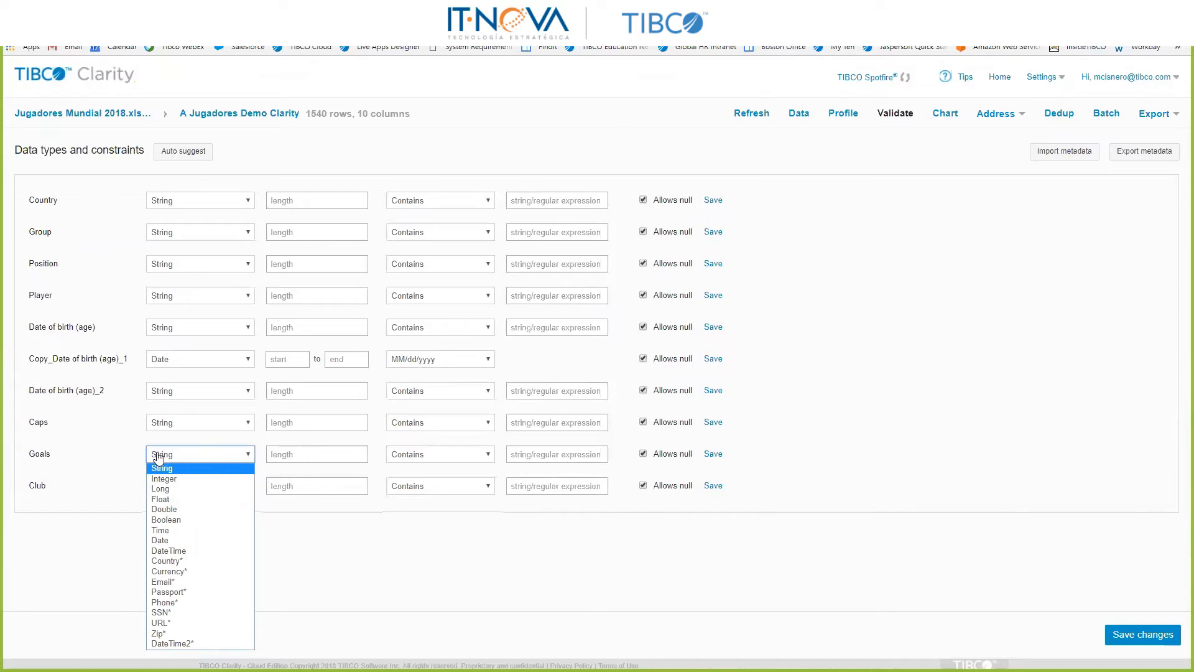
click(188, 484)
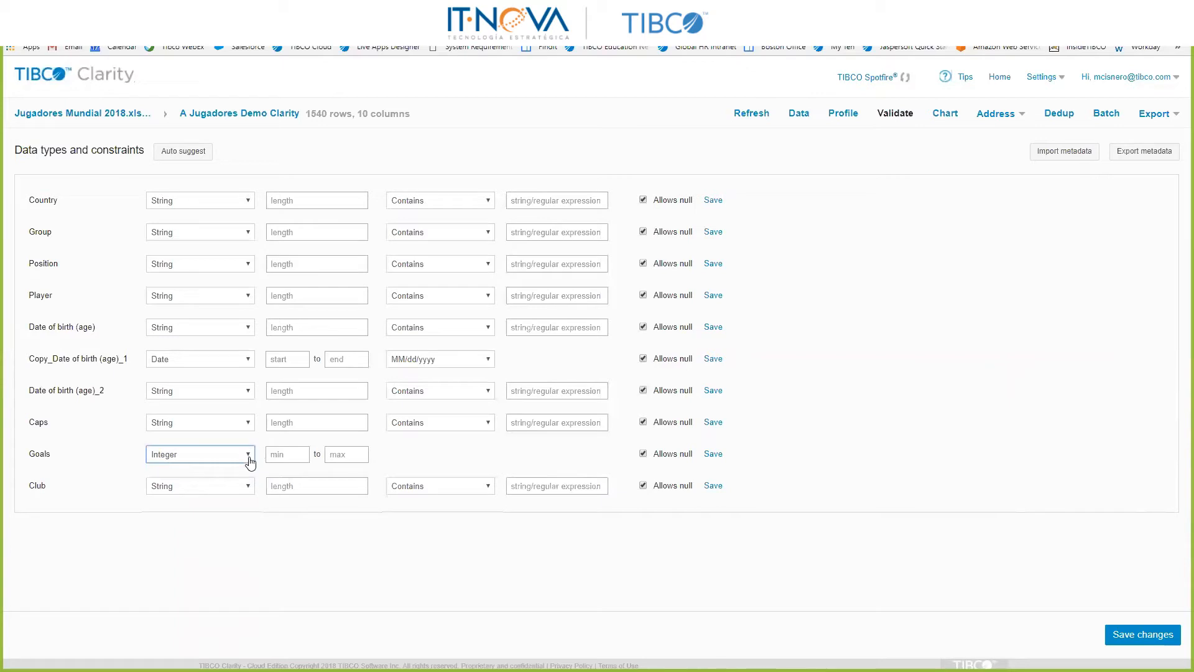
click(1139, 640)
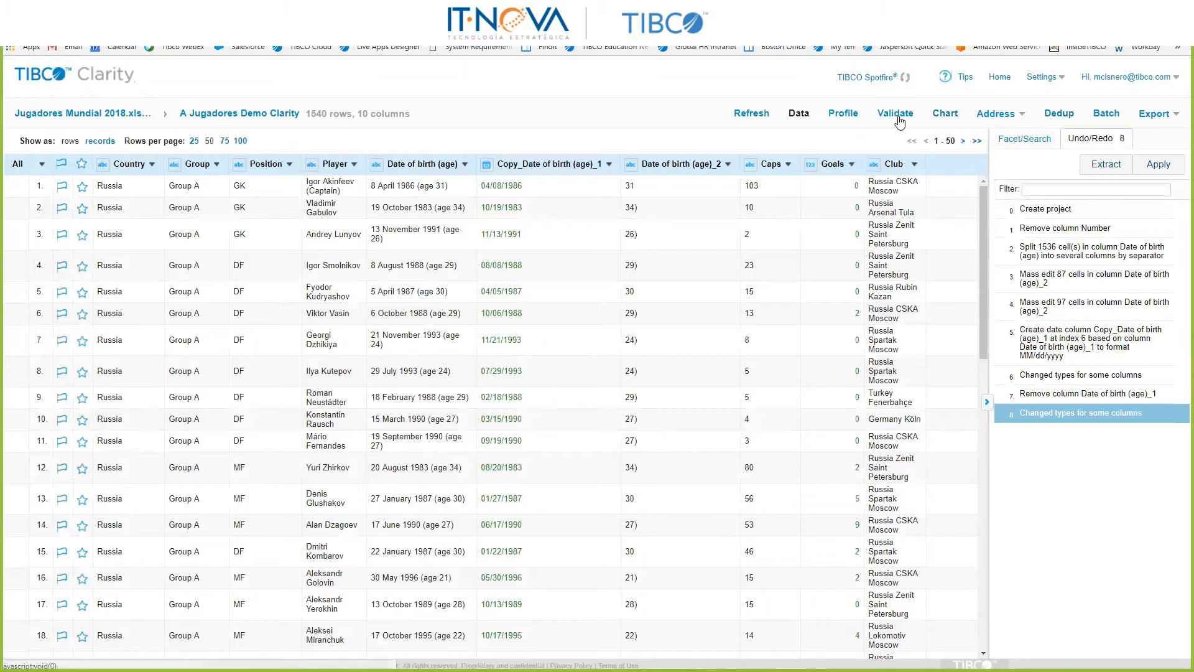
Step: Examine the project's profiling results, including the column analysis
click(843, 115)
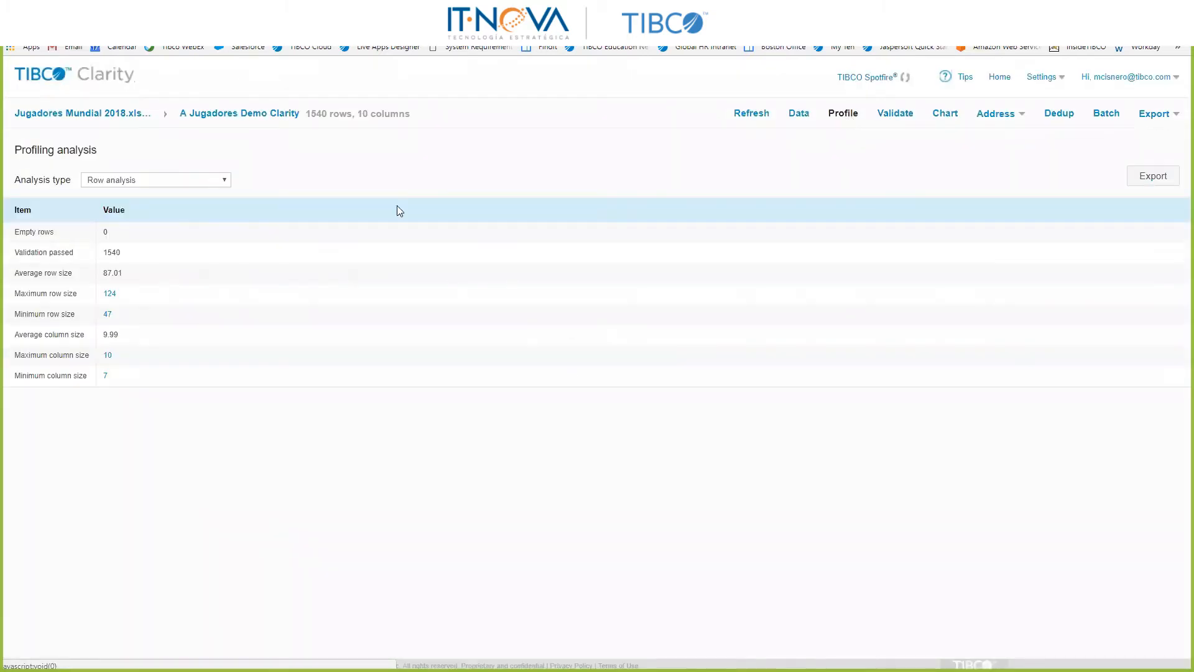
click(163, 189)
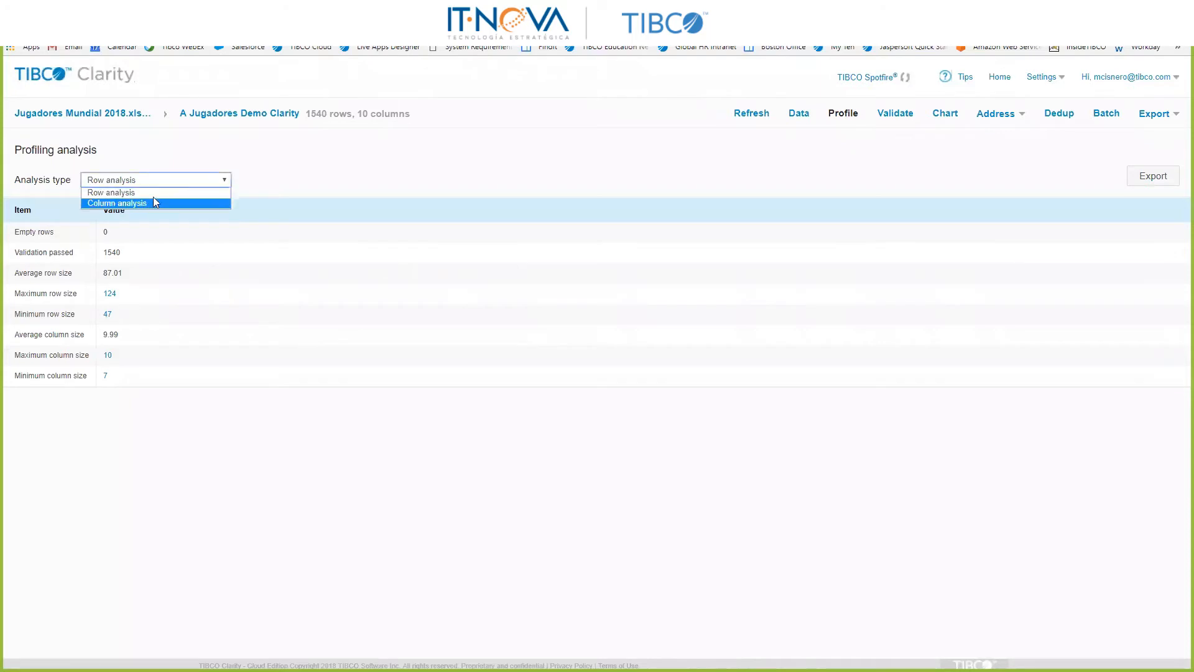
click(120, 204)
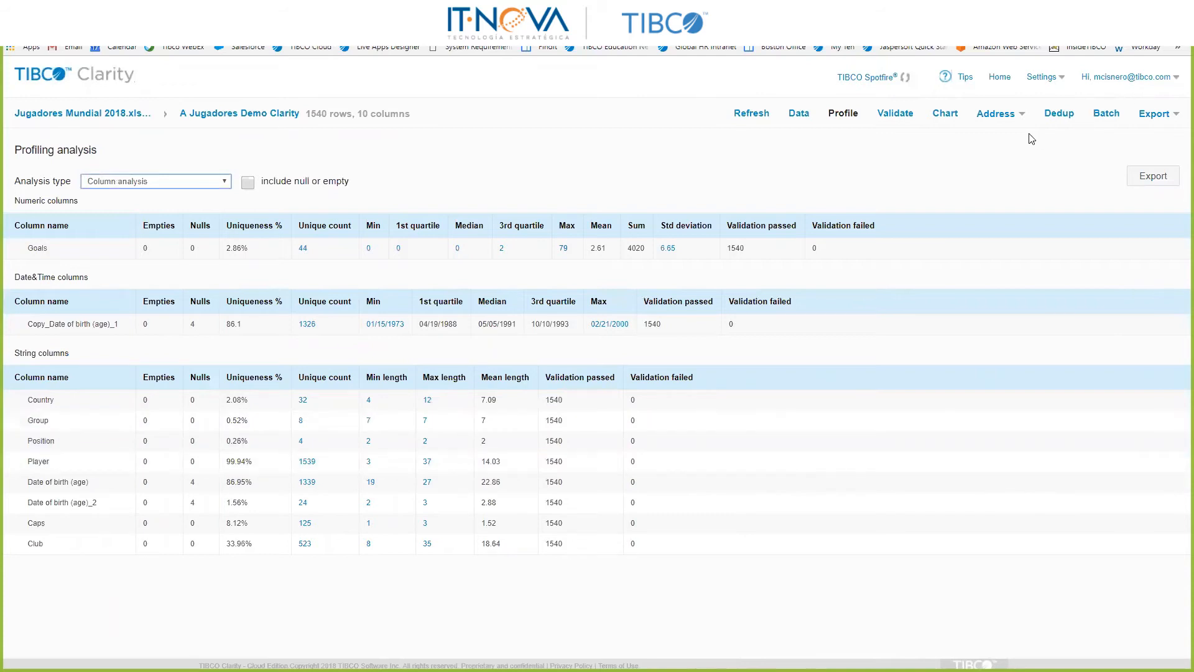
Step: Review the operation list and options for a new batch job and close it without running
click(1104, 114)
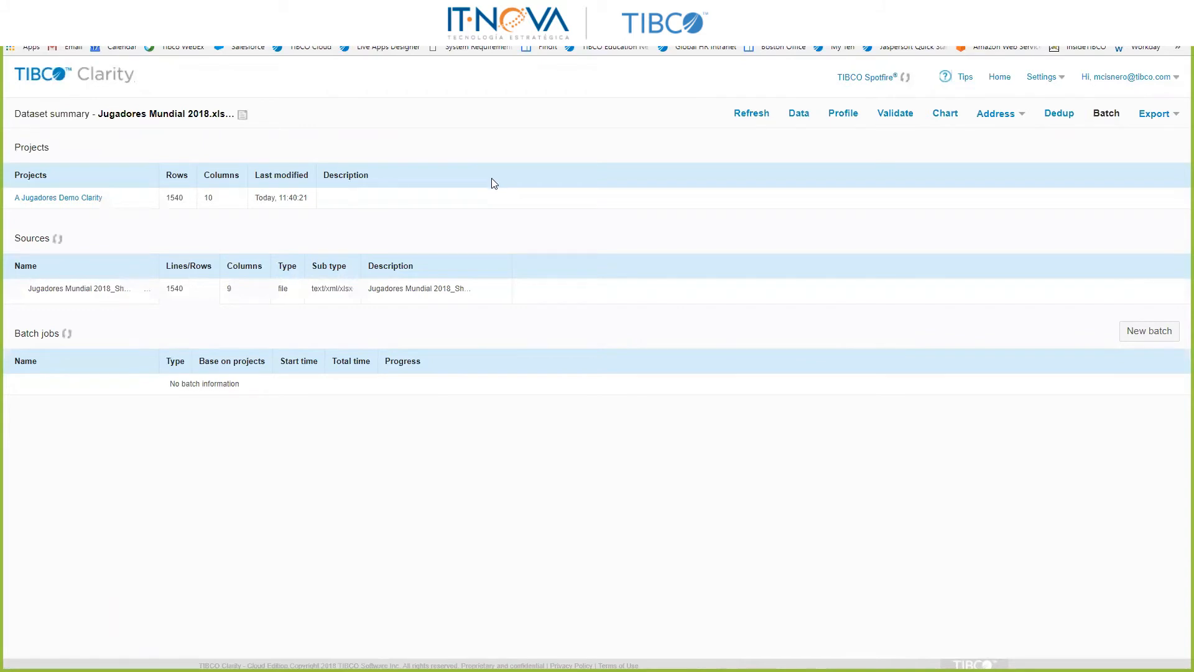
click(1080, 339)
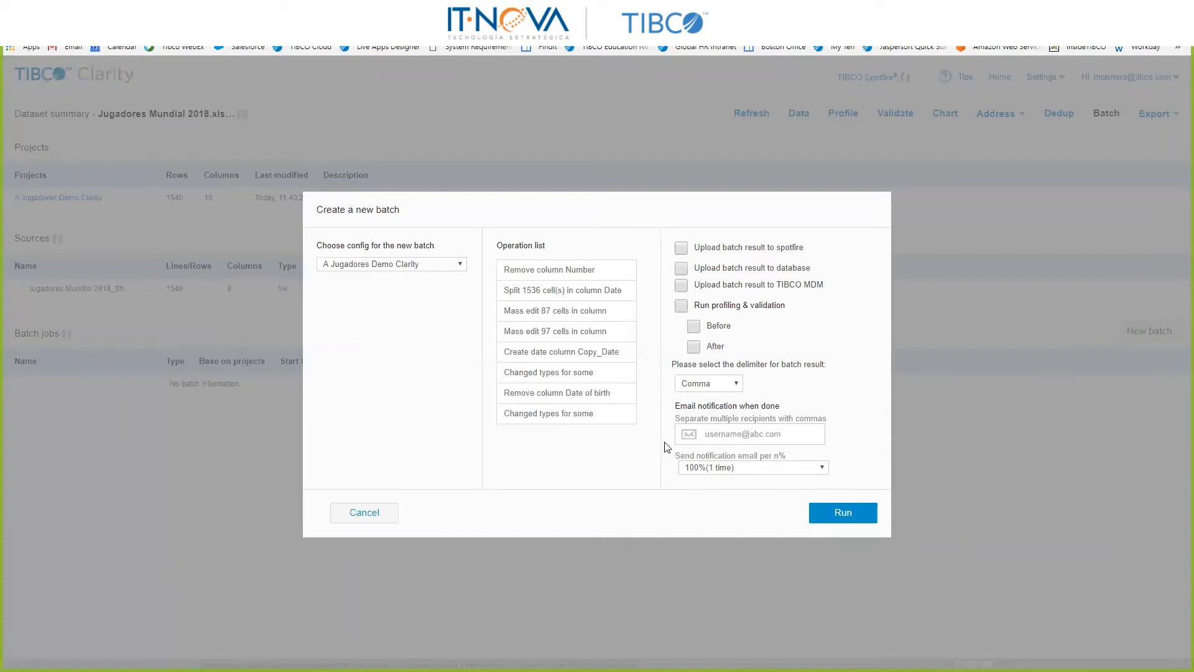
click(361, 510)
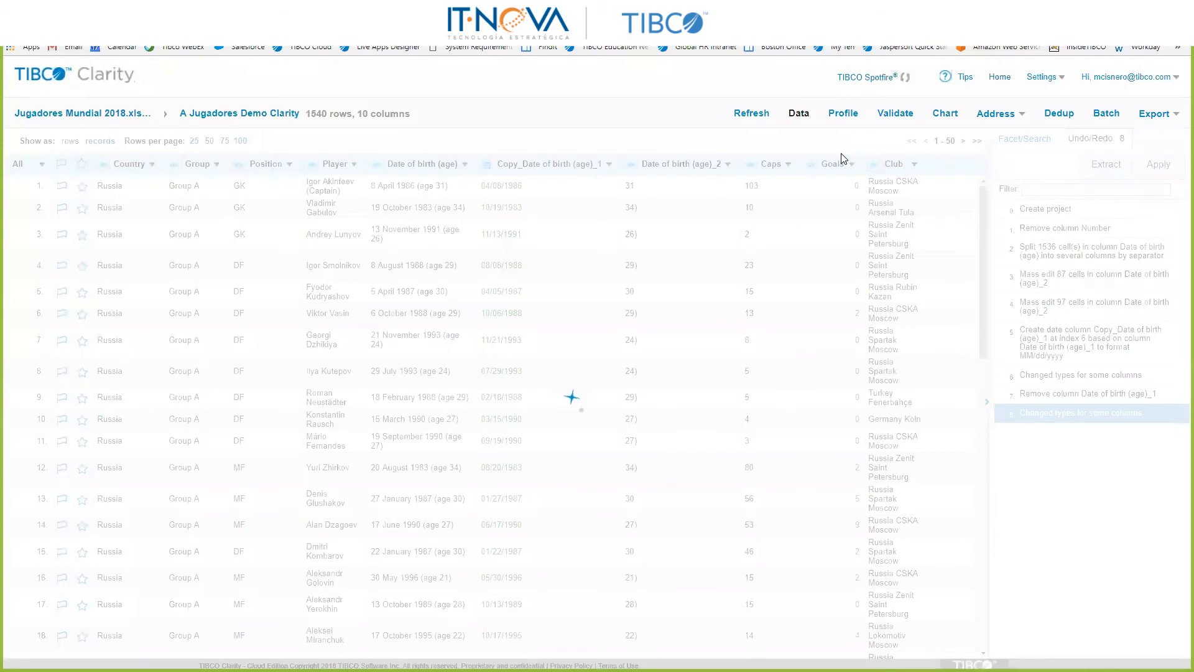
click(1154, 115)
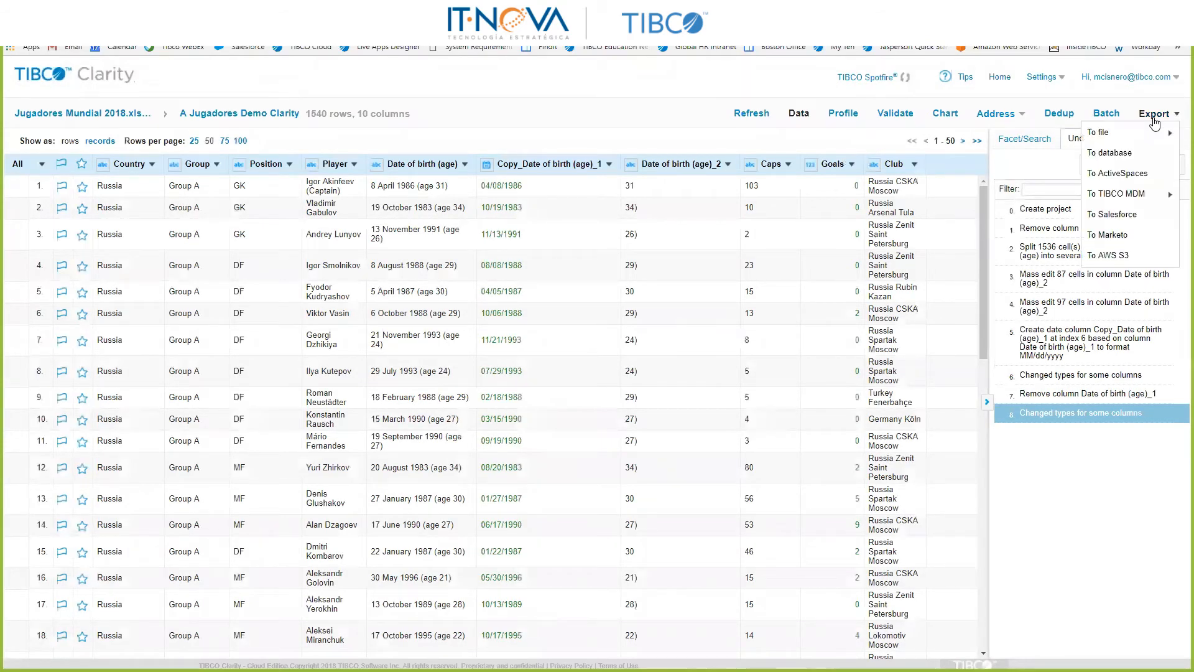
mouse_move(1150, 137)
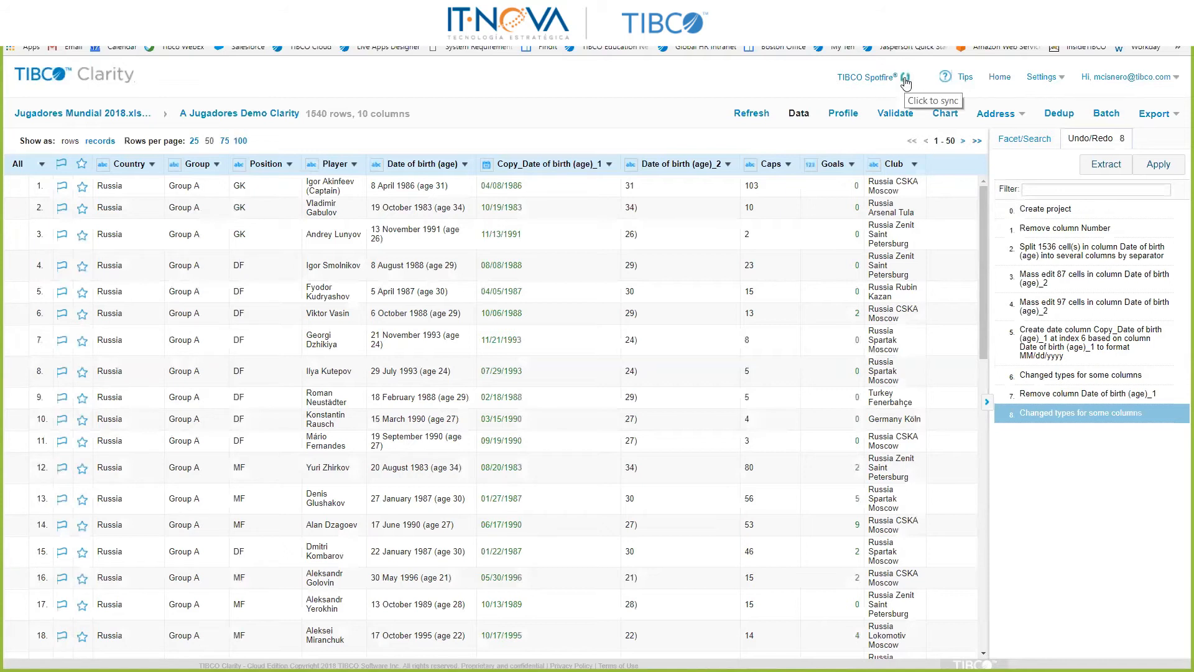
Step: Synchronize the cleaned project with TIBCO Spotfire, switch to Spotfire and log in with the prefilled credentials
click(906, 81)
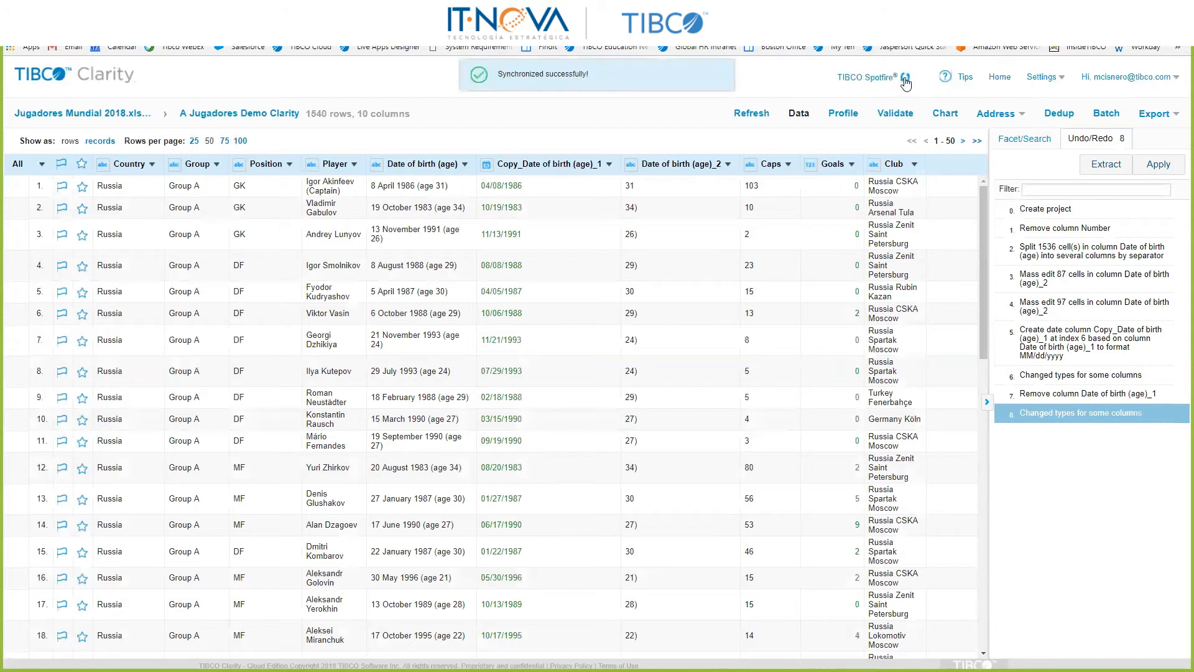
click(872, 79)
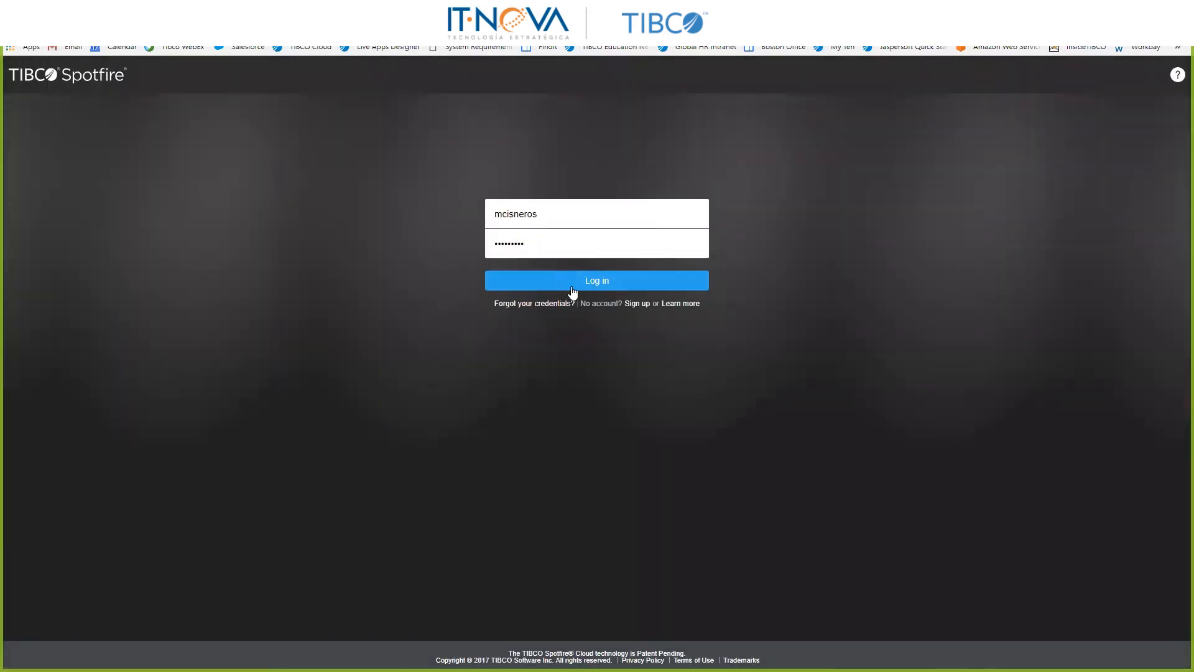
click(573, 286)
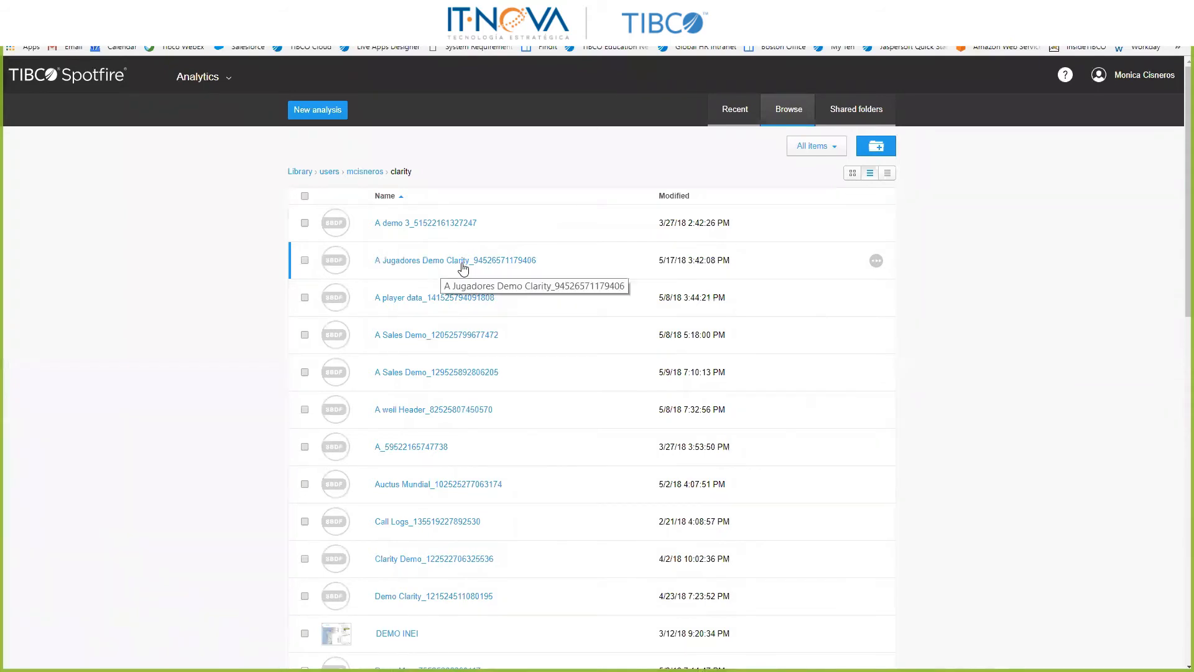
Step: Open the A Jugadores Demo Clarity data and add the recommended bar histogram of Copy_Date of birth (age)_1 to the page
click(463, 268)
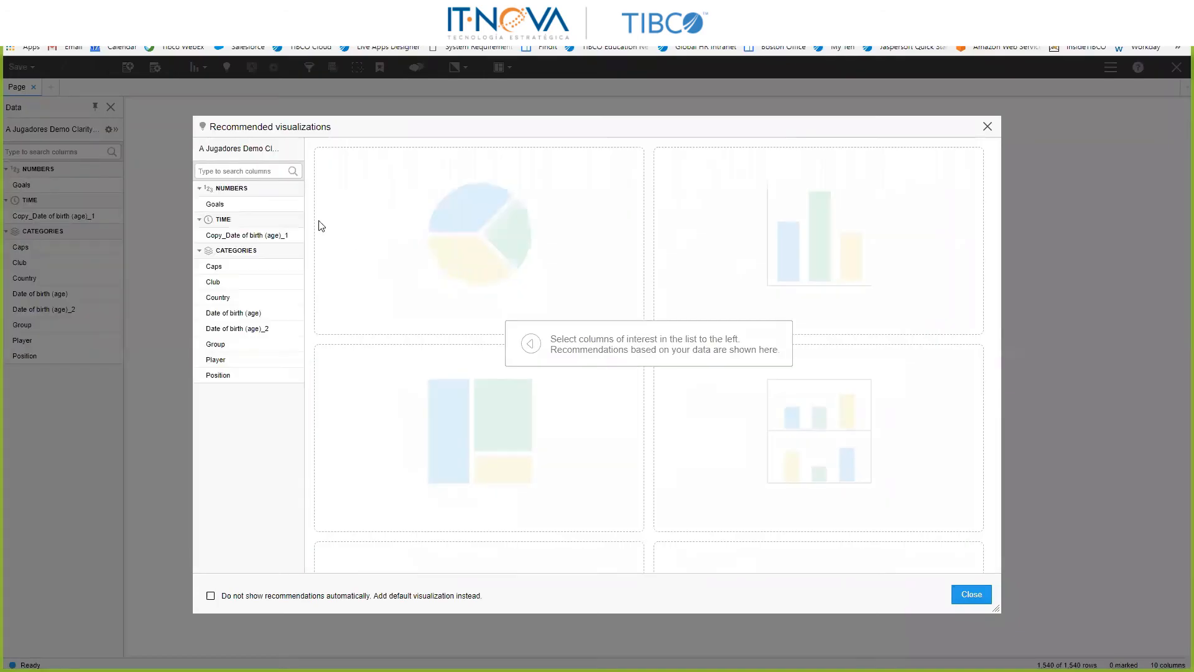
click(278, 242)
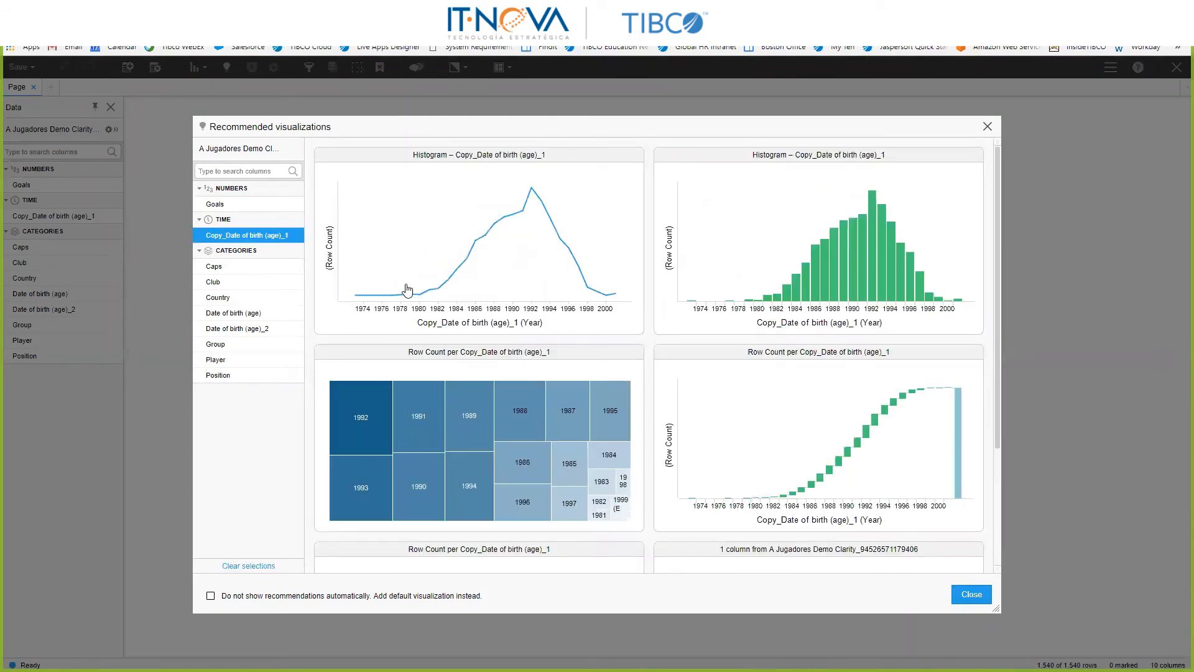
mouse_move(832, 261)
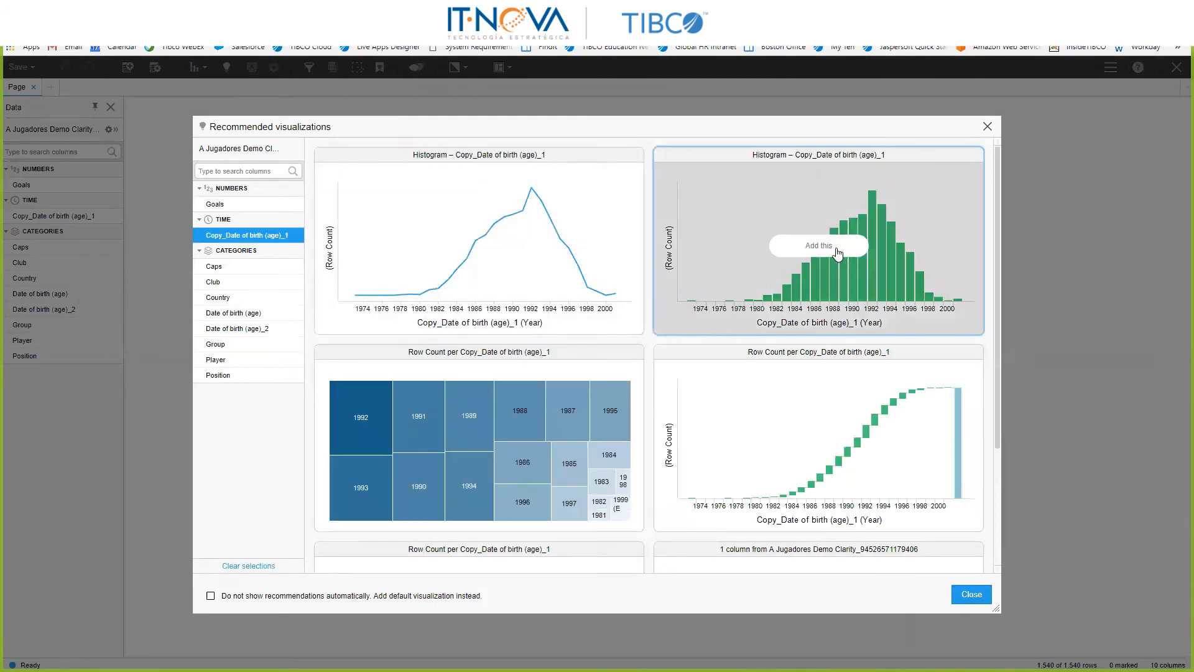
click(837, 249)
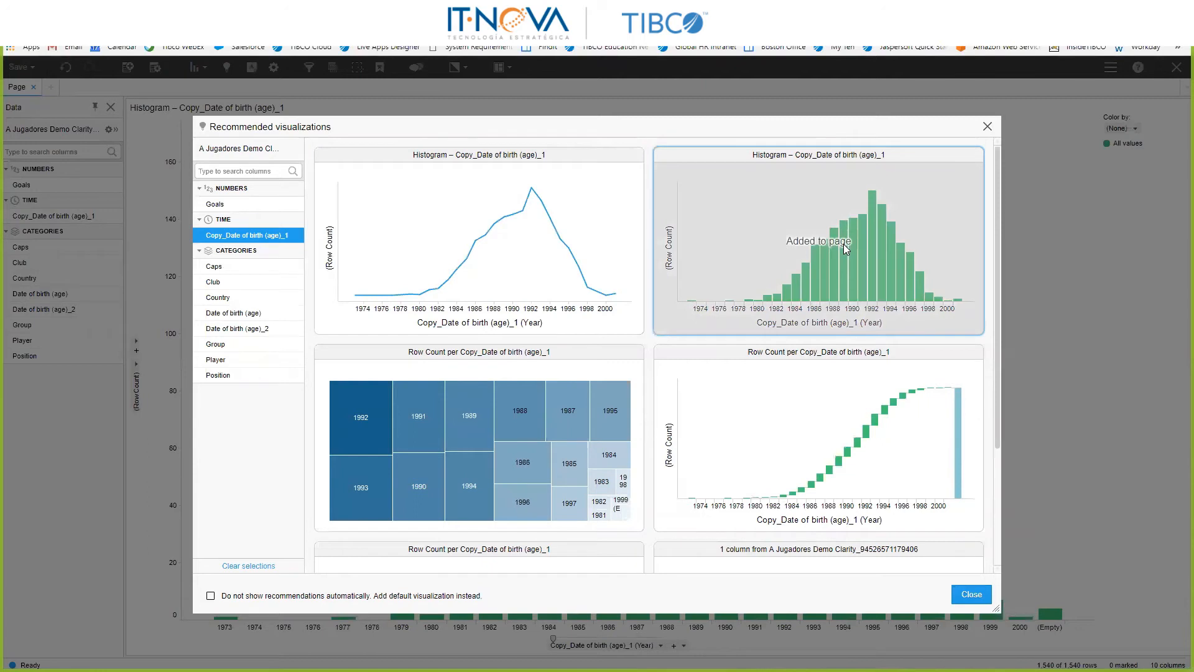
click(987, 127)
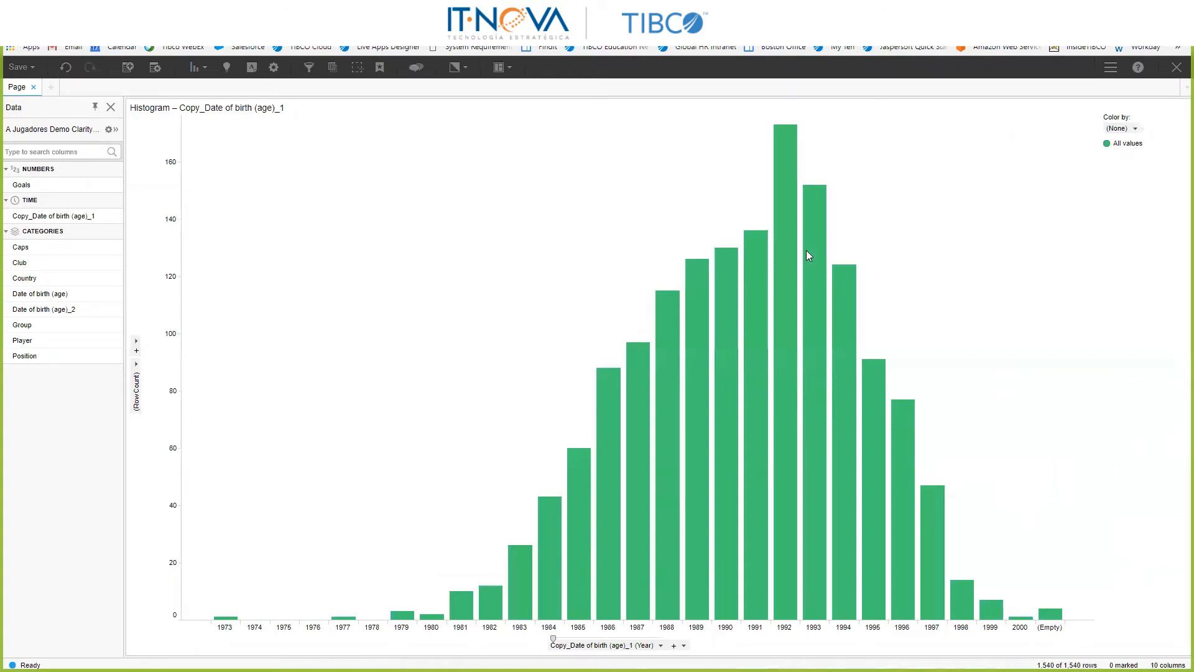
Step: Mark the 1992 bar in the birth-year histogram
mouse_move(779, 256)
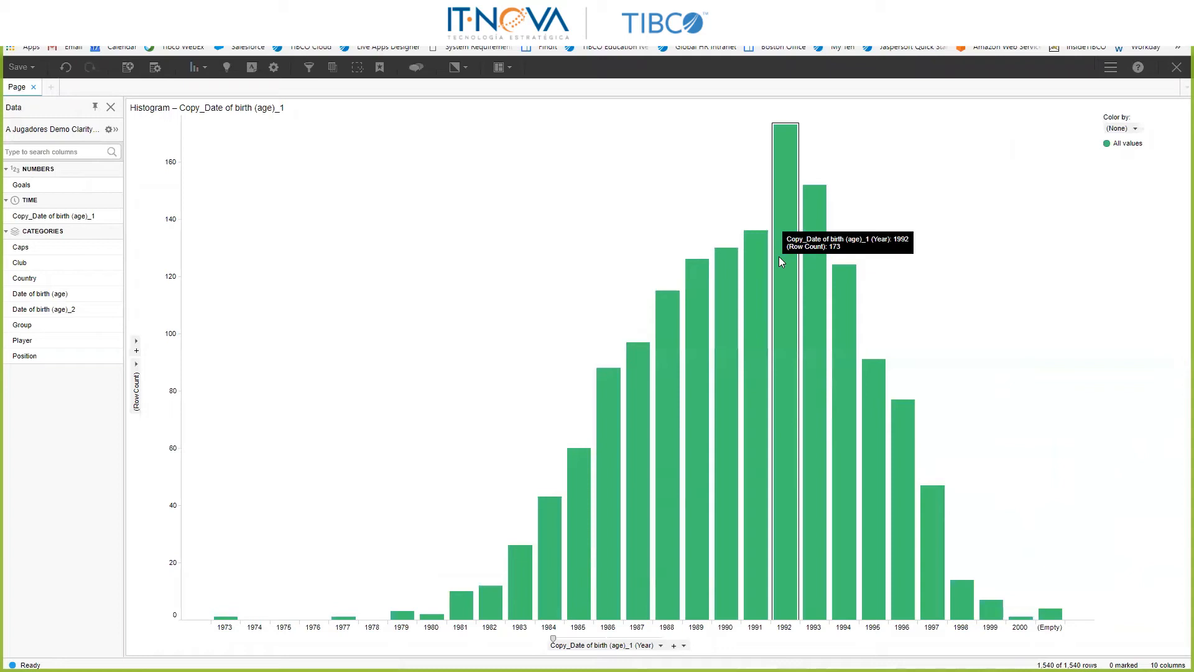
click(778, 256)
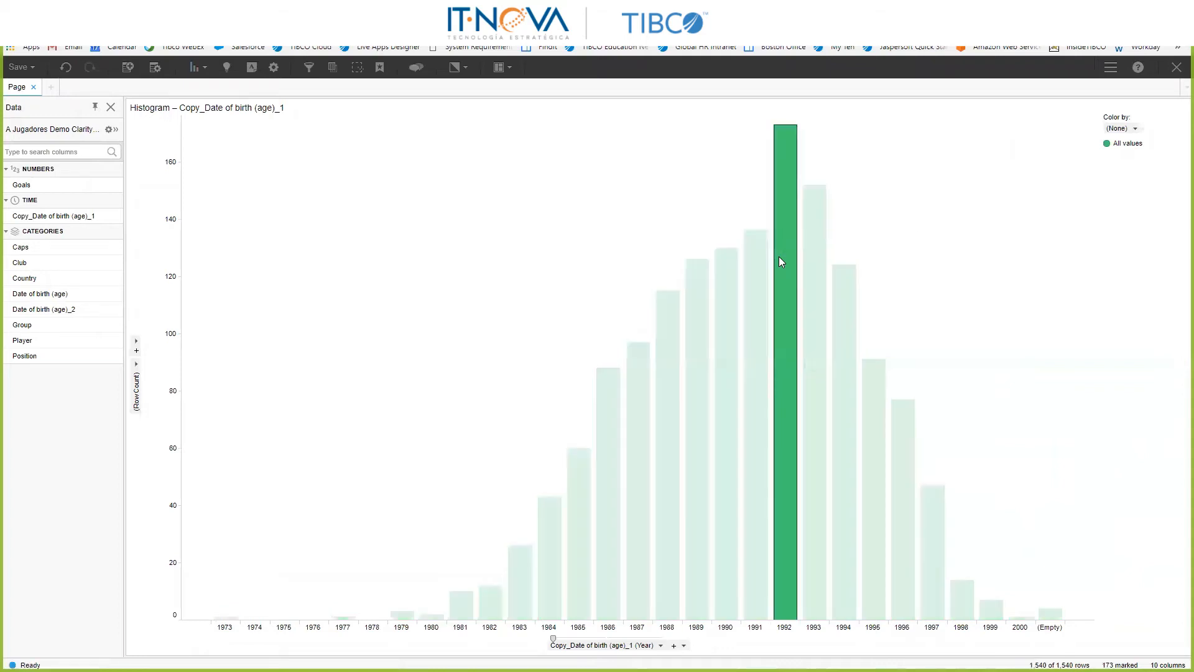